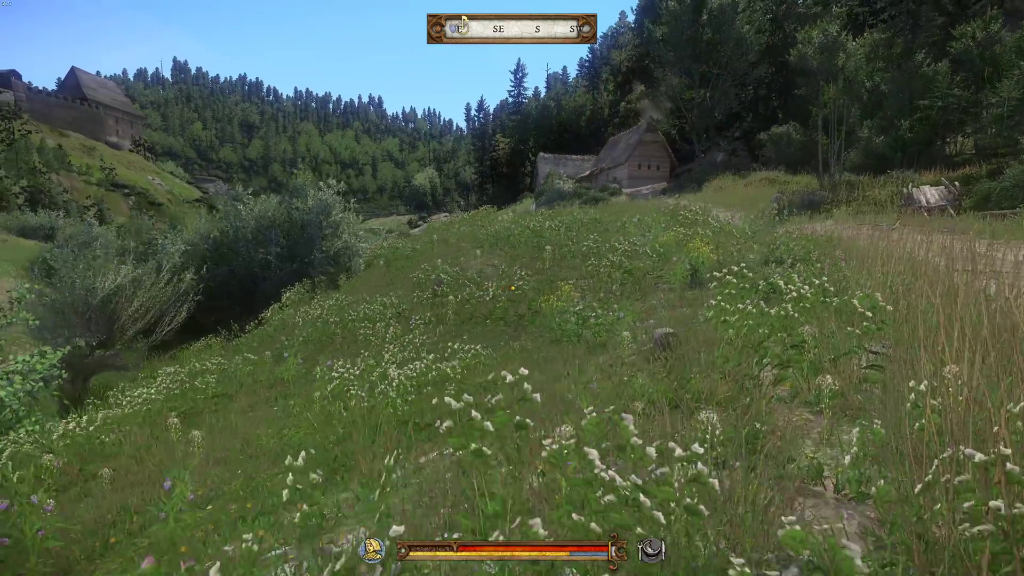
{"action": "key", "text": "d"}
{"action": "key", "text": "w"}
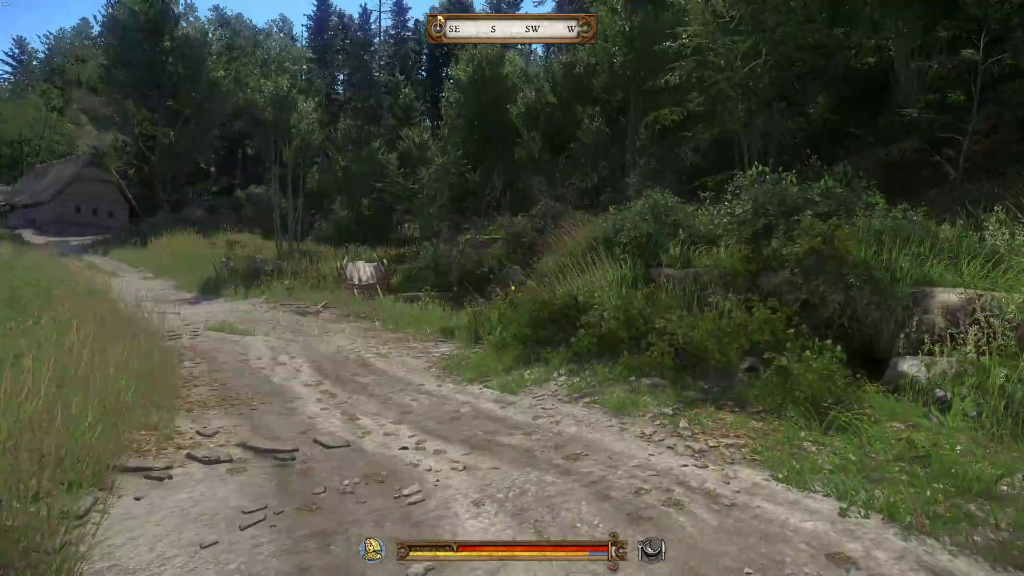
{"action": "key", "text": "a"}
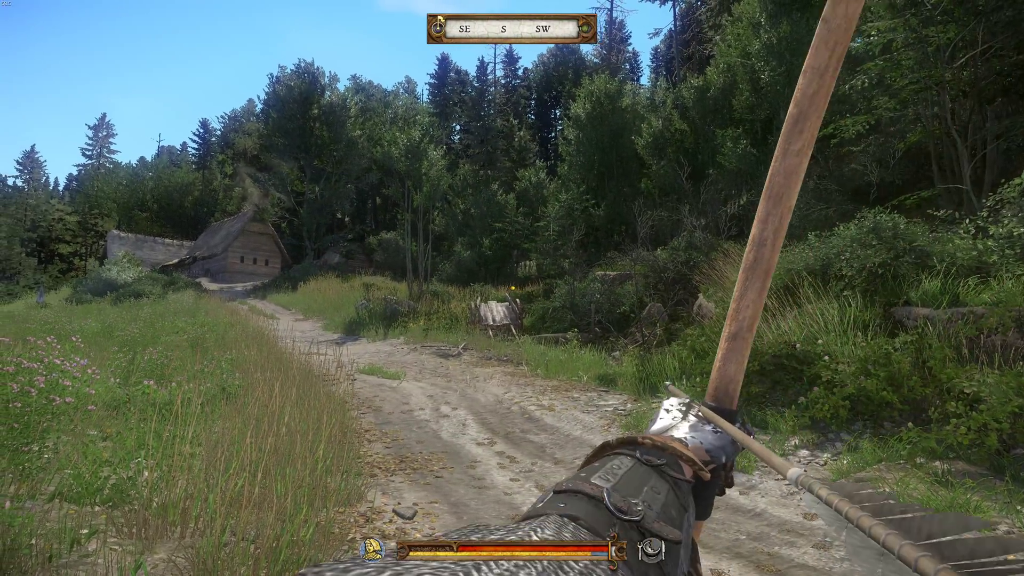
{"action": "key", "text": "w"}
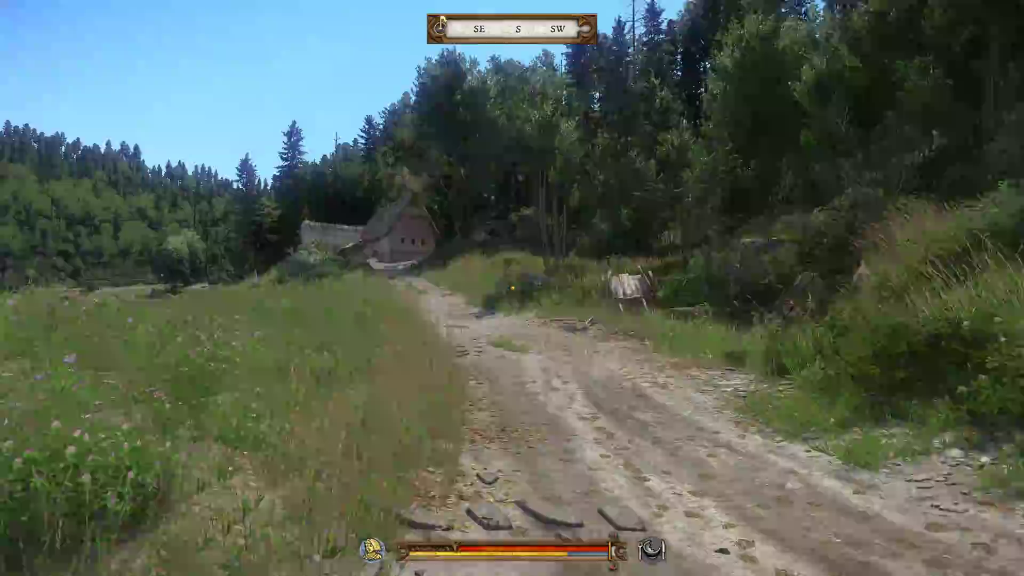
{"action": "key", "text": "w"}
{"action": "key", "text": "w"}
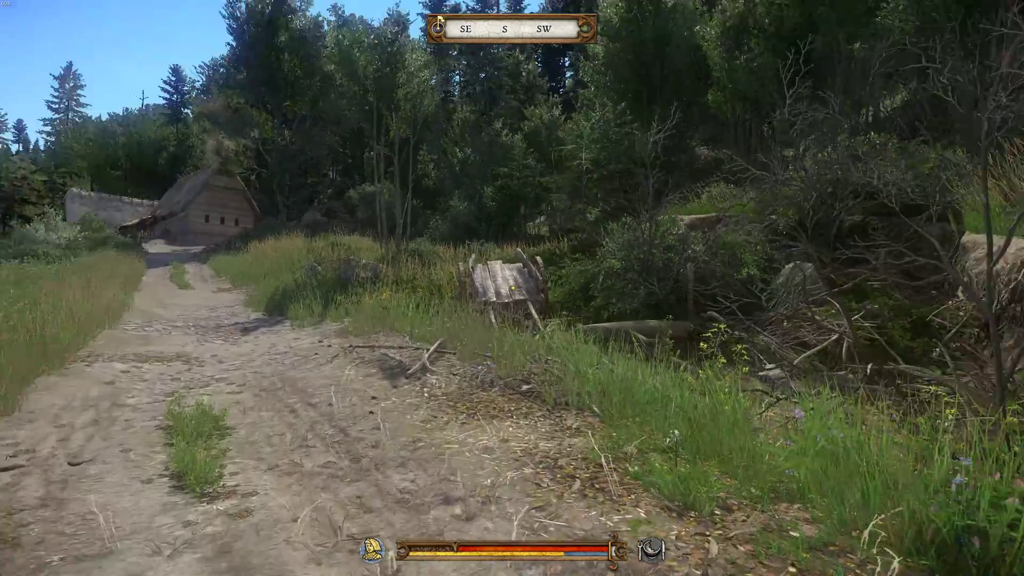
{"action": "key", "text": "a"}
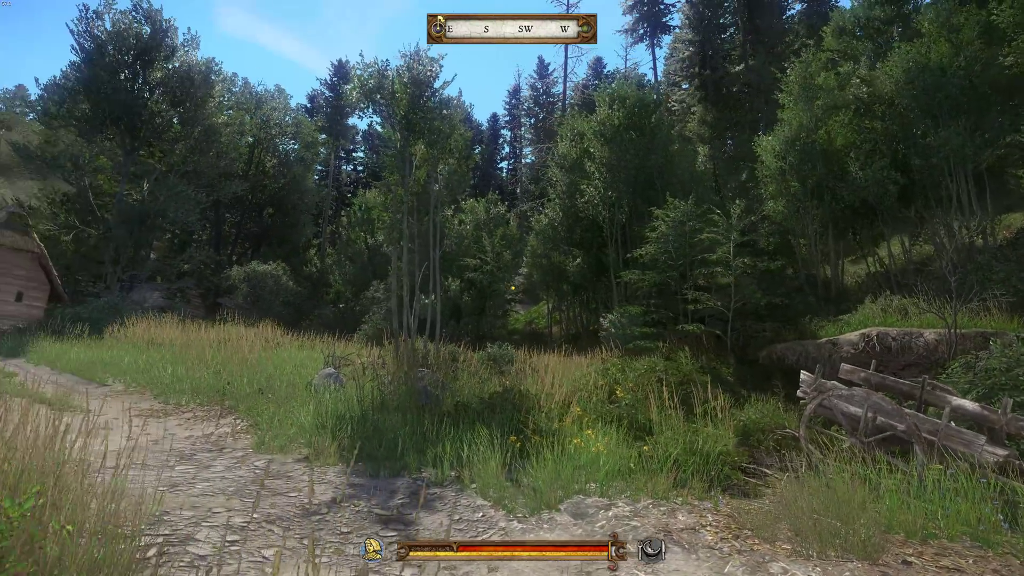
{"action": "left_click", "coordinate": [512, 288]}
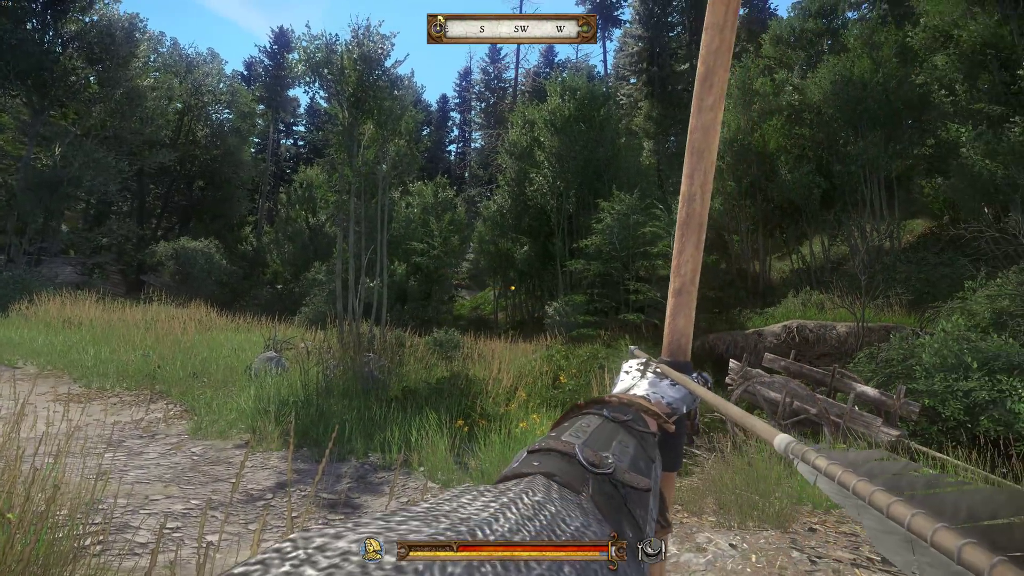
{"action": "key", "text": "f"}
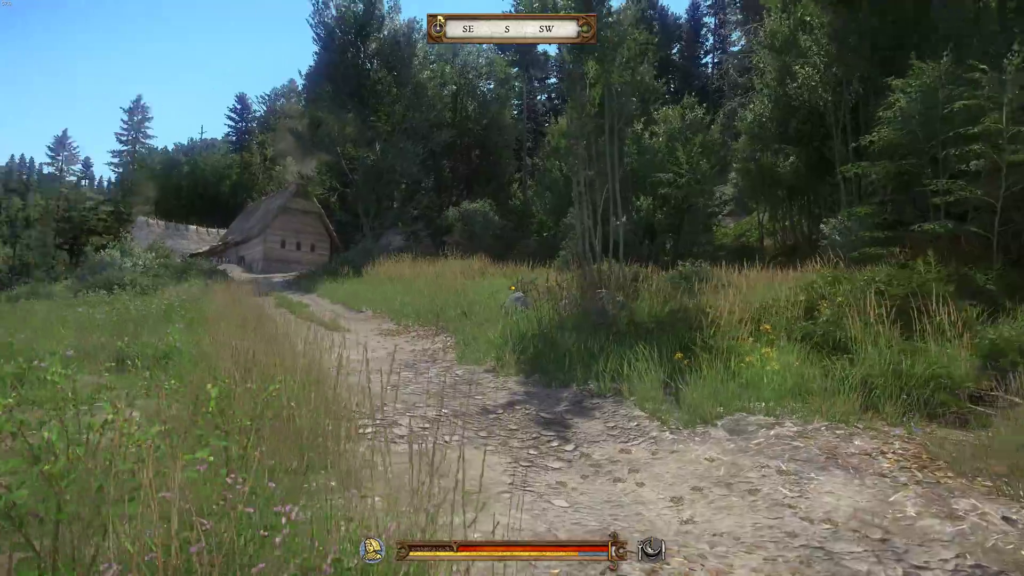
{"action": "left_click", "coordinate": [512, 288]}
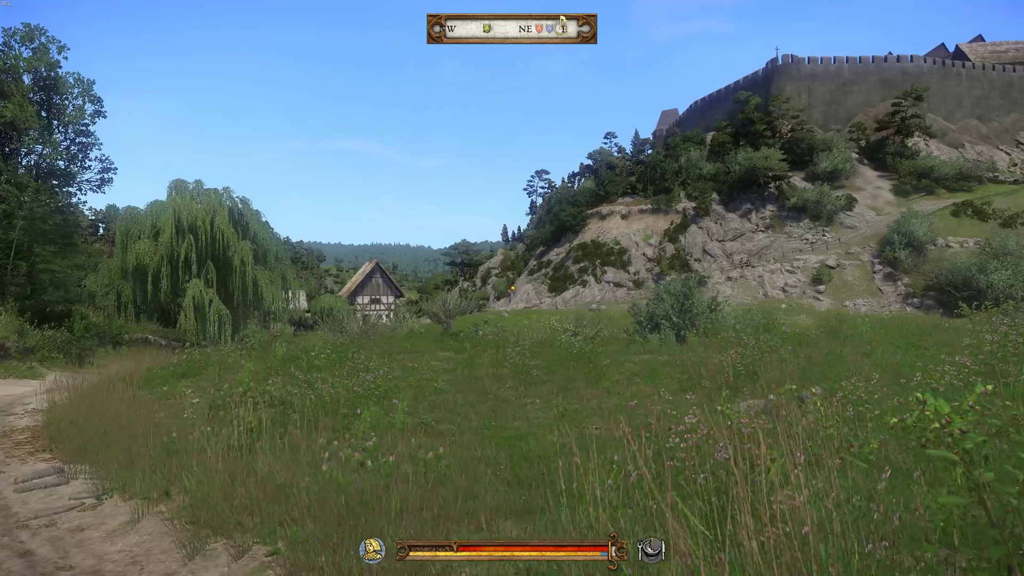
View the list of existing saves under Save Game, and return to the game without saving.
{"action": "key", "text": "Escape"}
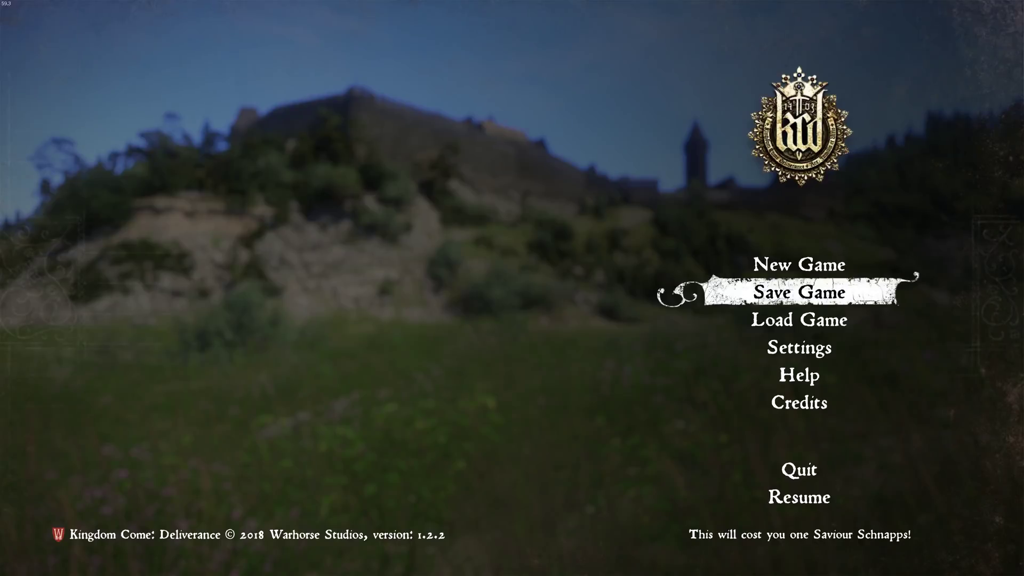
{"action": "key", "text": "Return"}
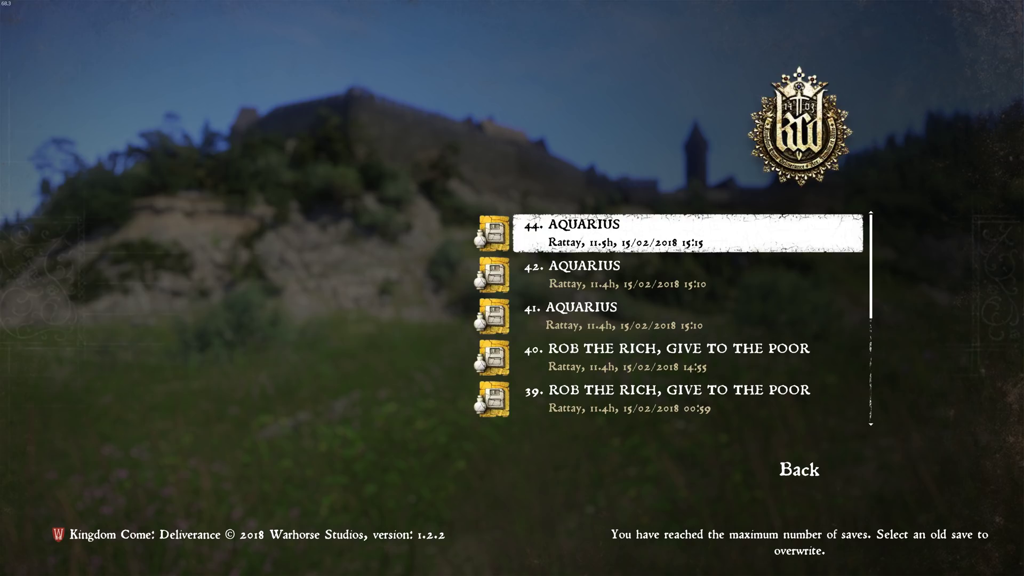
{"action": "key", "text": "Escape"}
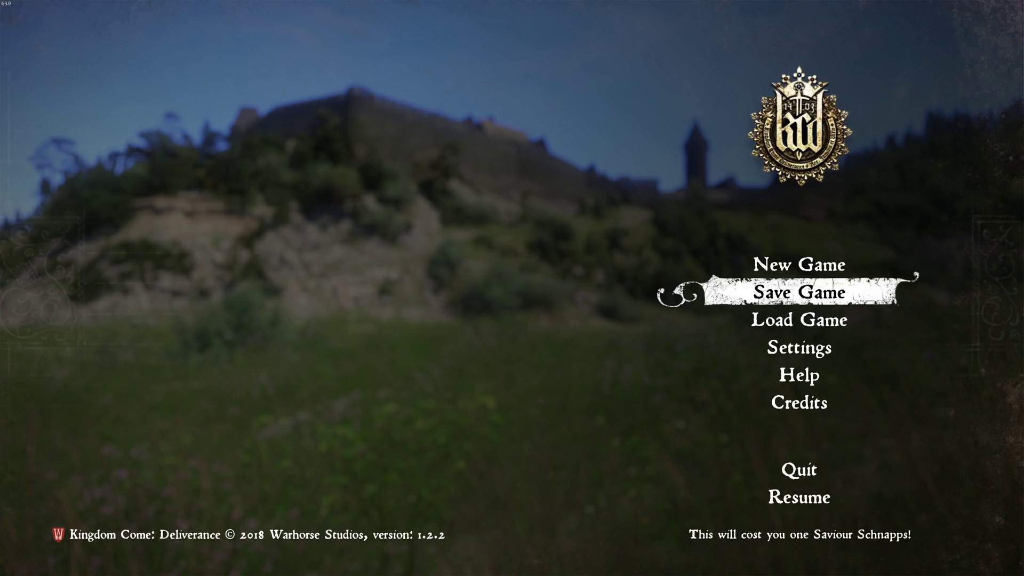
{"action": "key", "text": "Escape"}
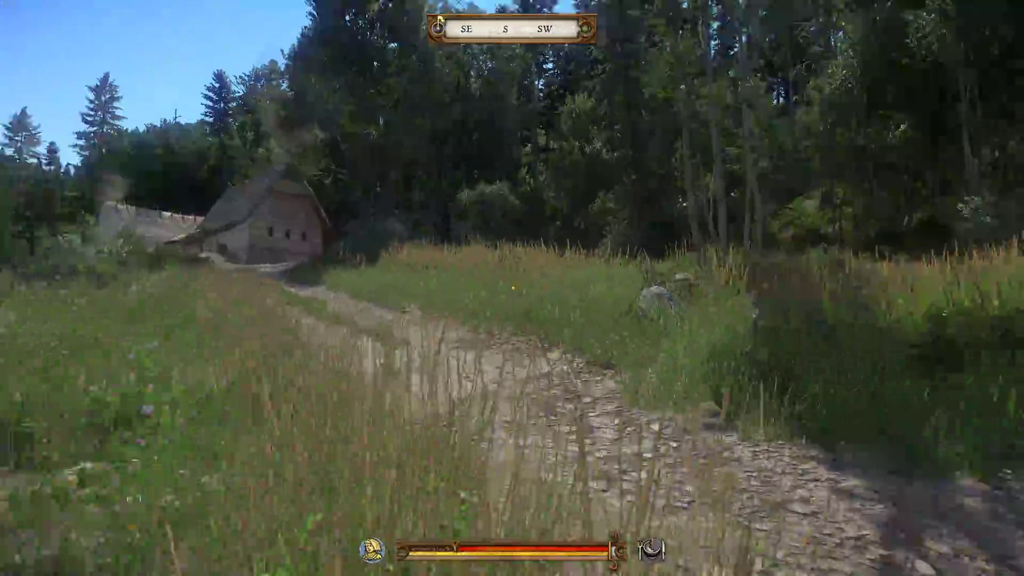
{"action": "key", "text": "w"}
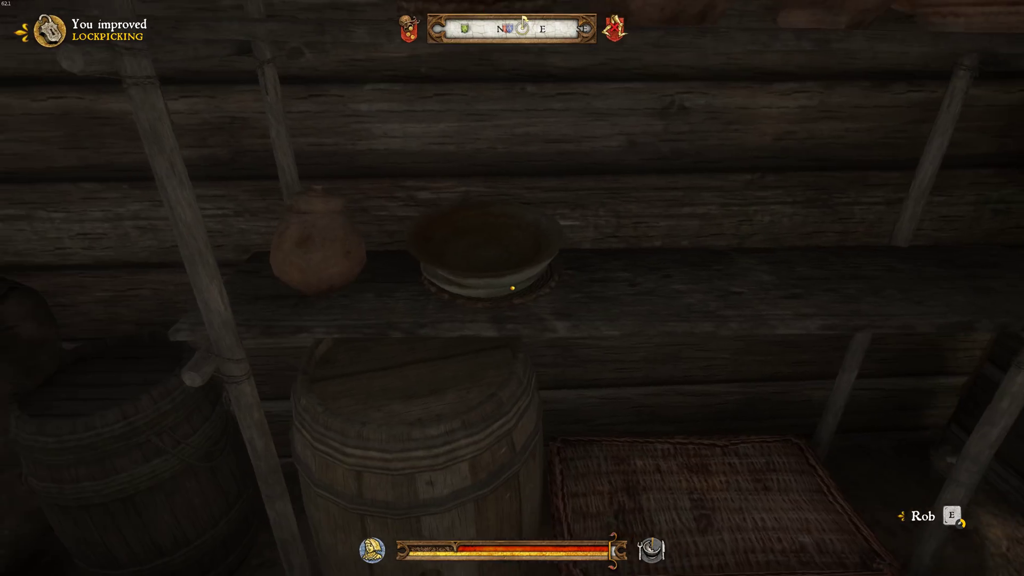
{"action": "key", "text": "w"}
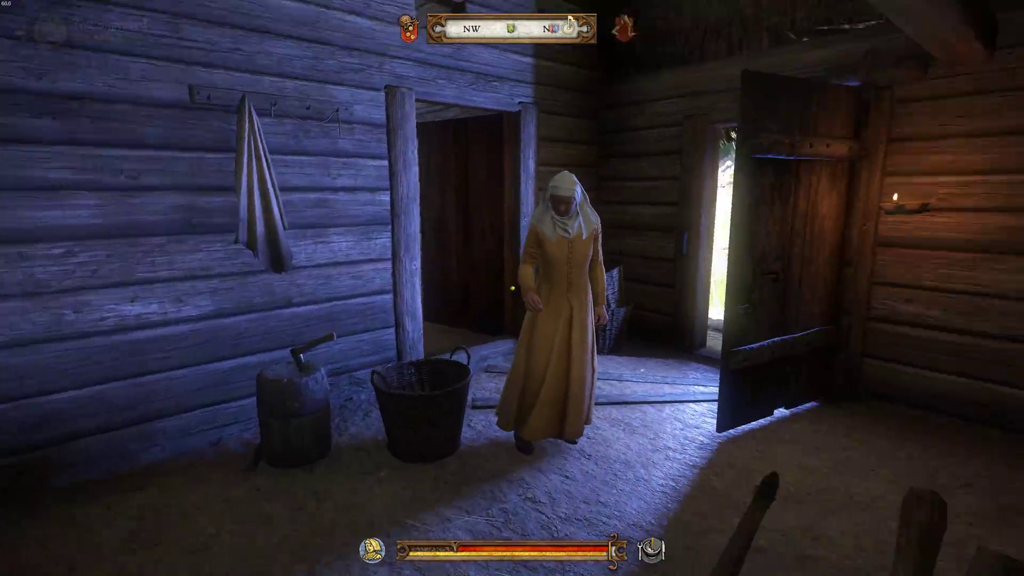
{"action": "key", "text": "w"}
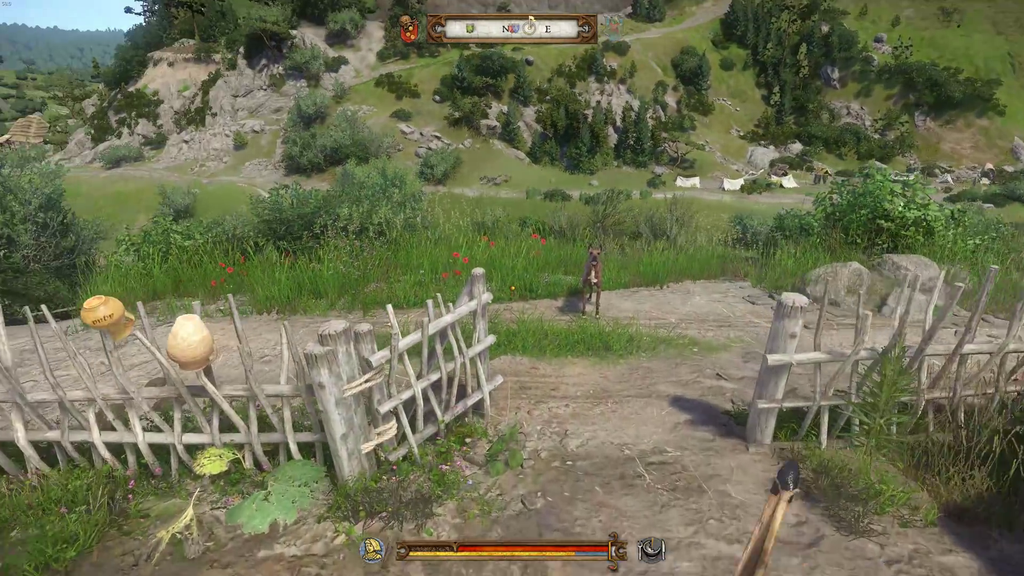
{"action": "key", "text": "Escape"}
{"action": "key", "text": "Up"}
{"action": "key", "text": "Up"}
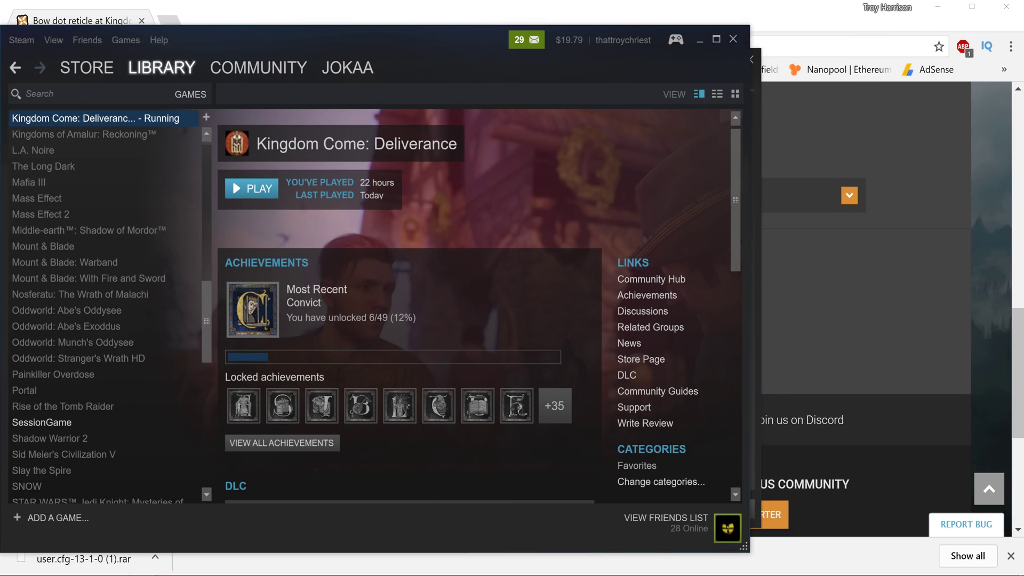
Manually download the bow dot reticle mod's user.cfg file from the Nexus Mods page and show the archive in its folder.
{"action": "left_click", "coordinate": [699, 41]}
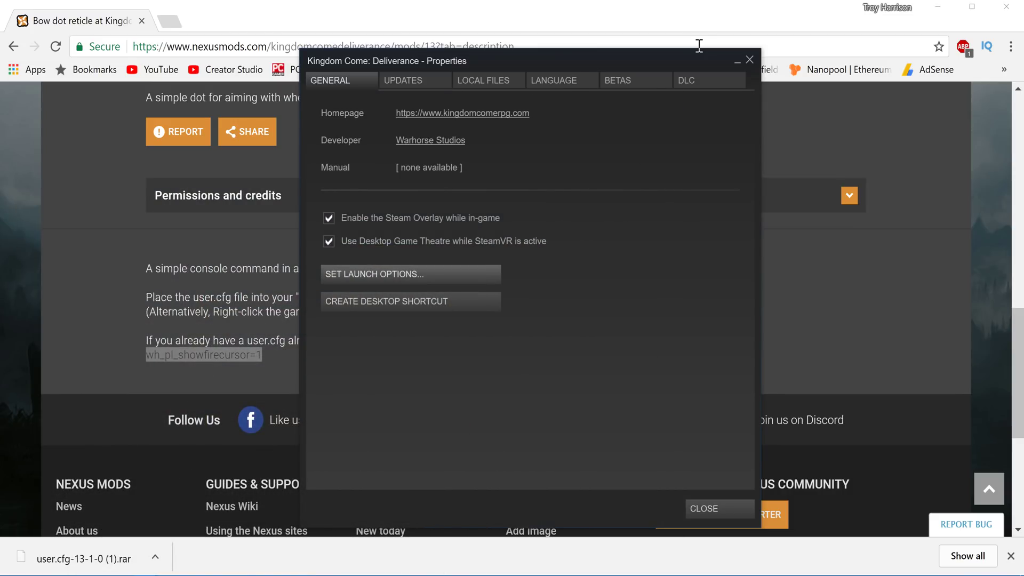
{"action": "left_click", "coordinate": [737, 62]}
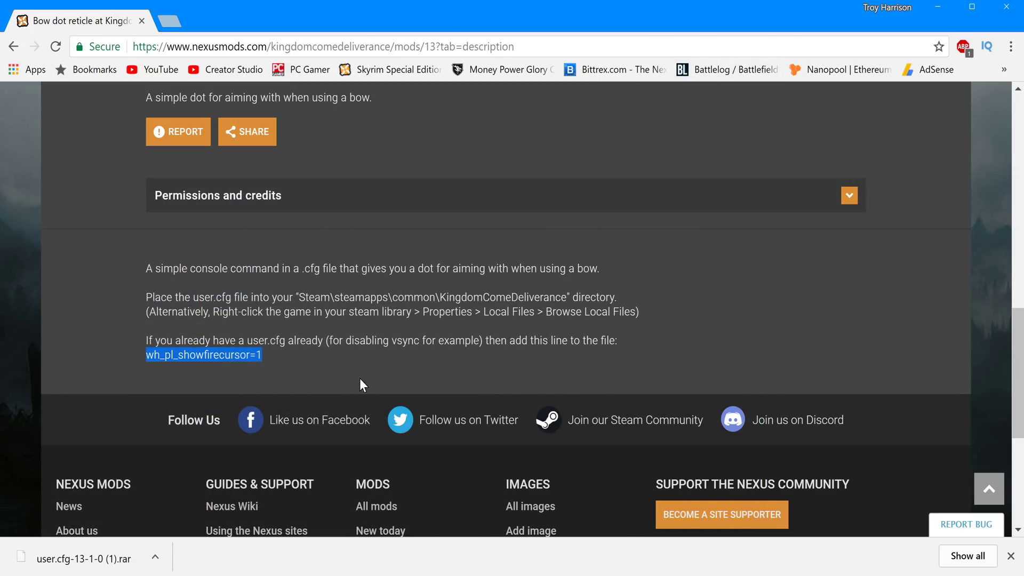
{"action": "scroll", "coordinate": [320, 288], "scroll_direction": "up", "scroll_amount": 3}
{"action": "left_click", "coordinate": [147, 238]}
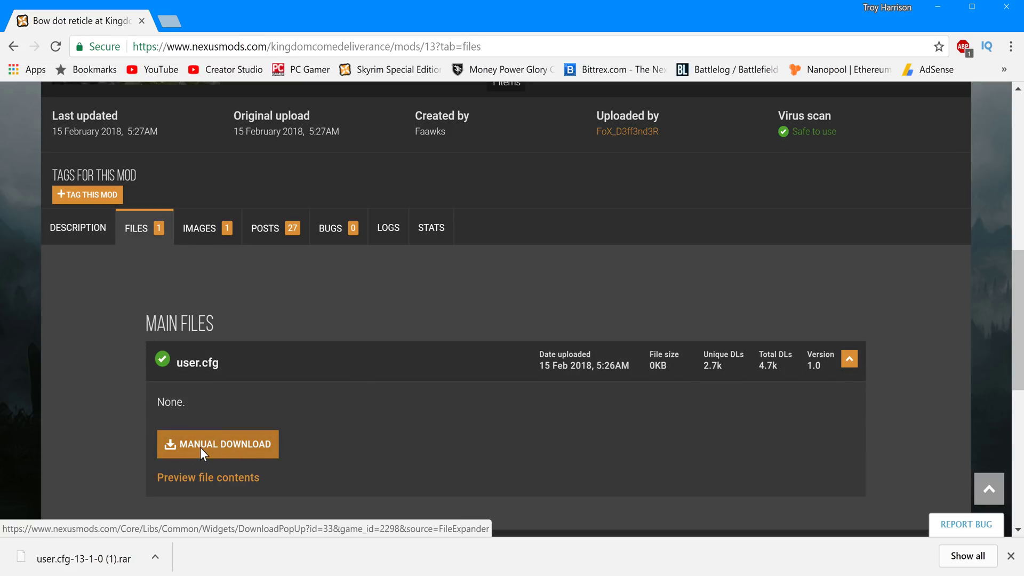
{"action": "left_click", "coordinate": [202, 451]}
{"action": "left_click", "coordinate": [155, 557]}
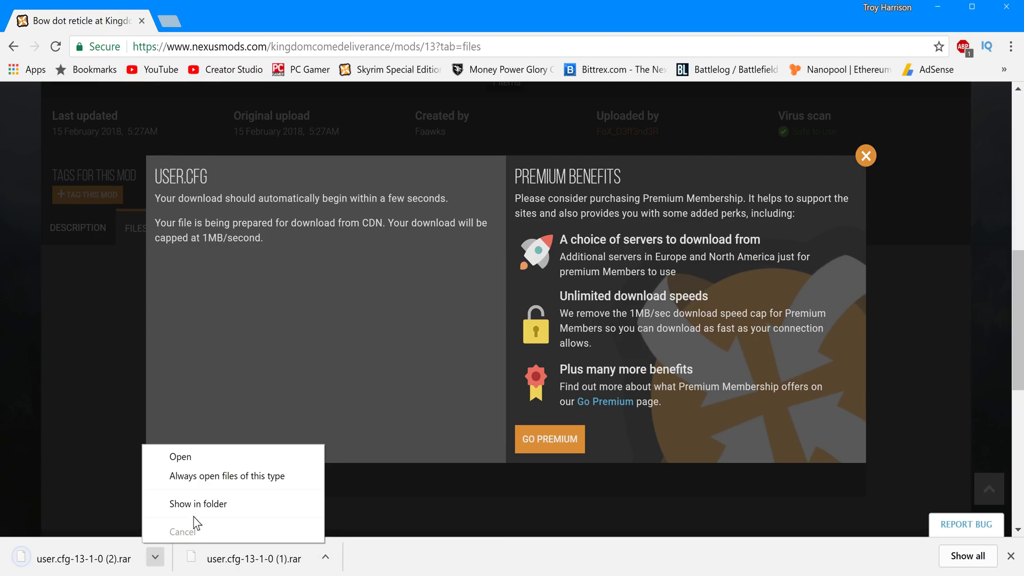
{"action": "left_click", "coordinate": [195, 505]}
Try to extract user.cfg-13-1-0 (2).rar directly into the Downloads folder with 7-Zip.
{"action": "right_click", "coordinate": [648, 478]}
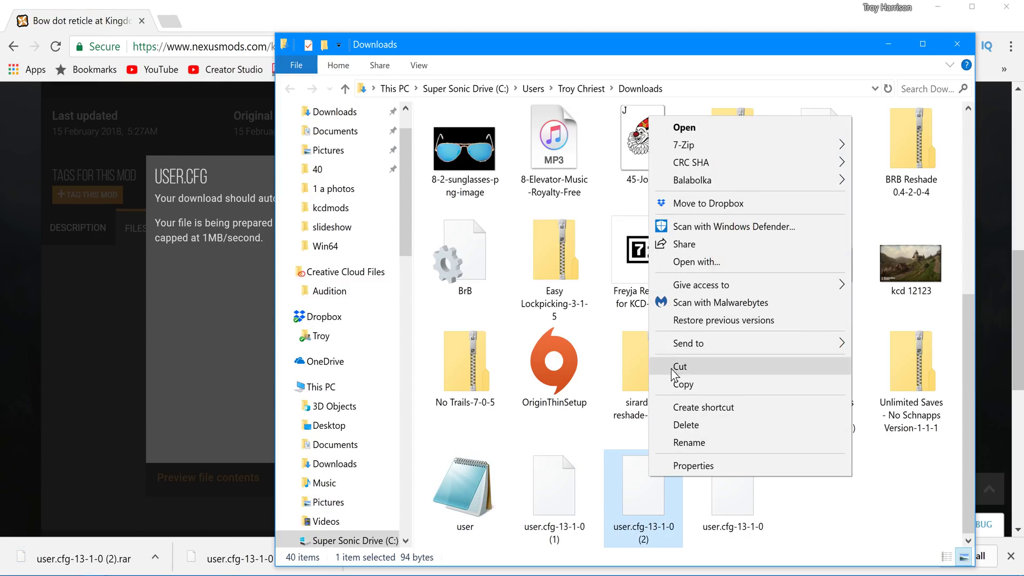
{"action": "mouse_move", "coordinate": [715, 153]}
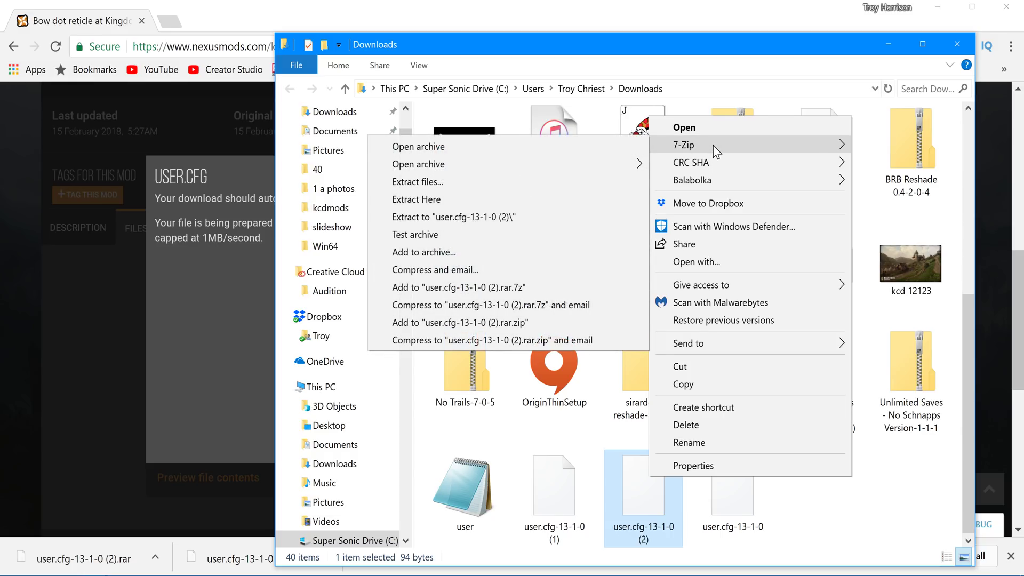
{"action": "left_click", "coordinate": [539, 199]}
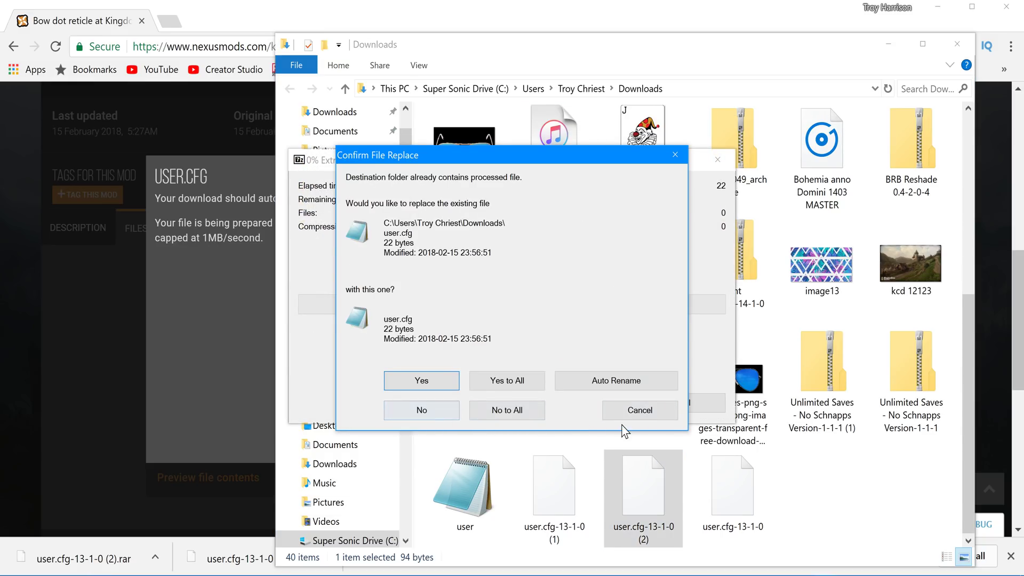
{"action": "left_click", "coordinate": [642, 416]}
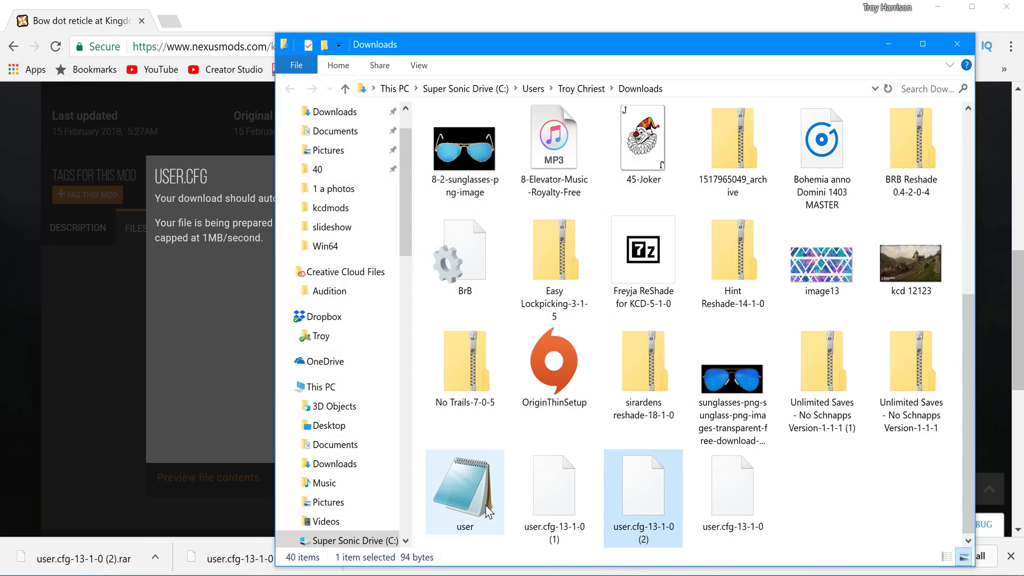
Copy the user config file from Downloads and open the KingdomComeDeliverance folder in OTHER GAMES\steamapps\common on drive D.
{"action": "right_click", "coordinate": [466, 495]}
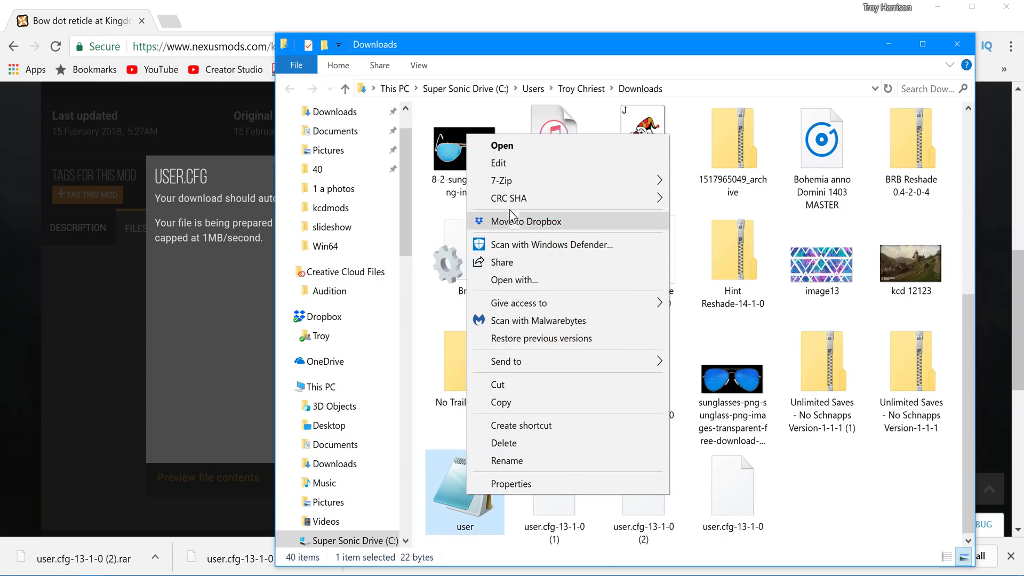
{"action": "left_click", "coordinate": [526, 403]}
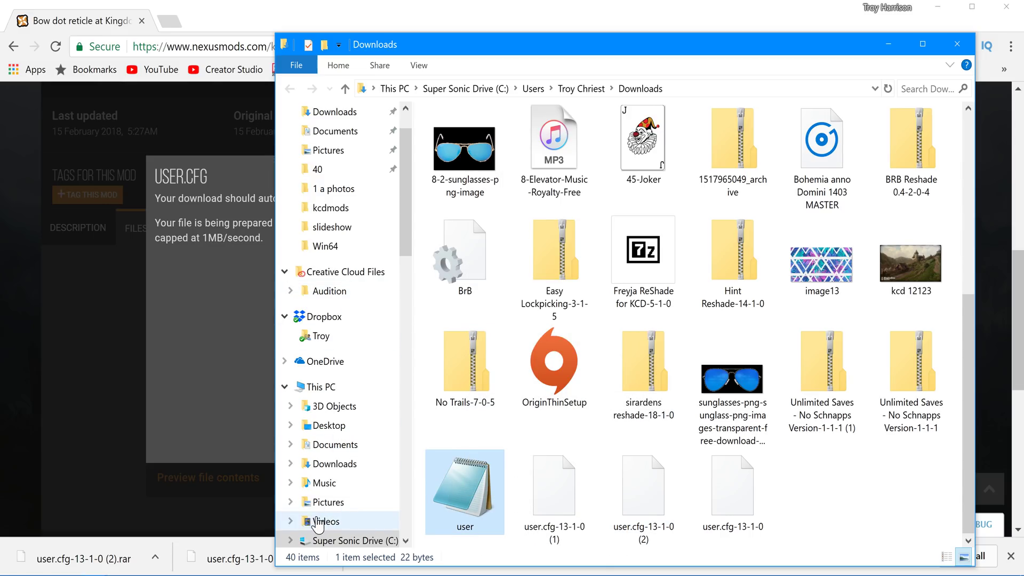
{"action": "left_click", "coordinate": [94, 564]}
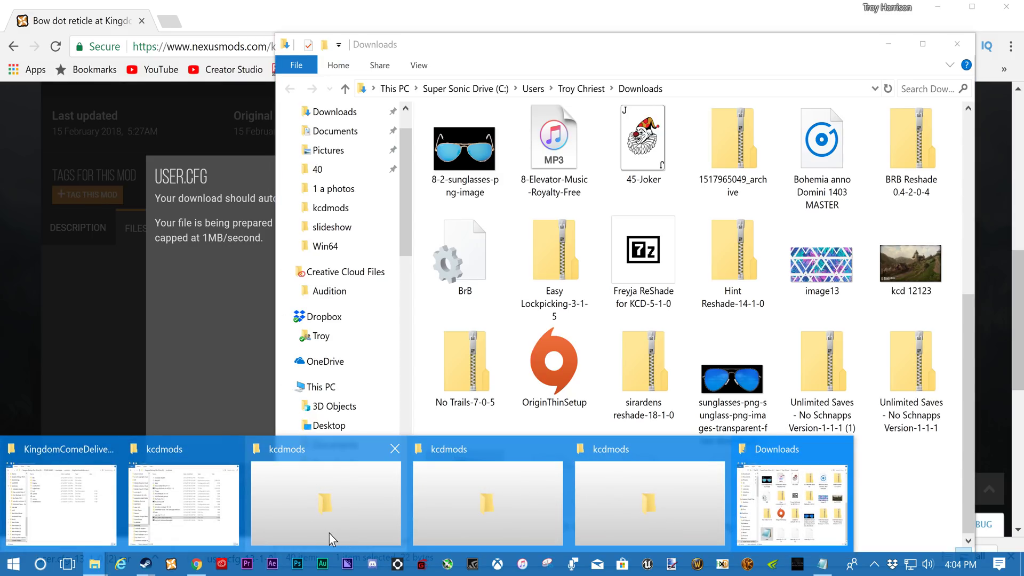
{"action": "left_click", "coordinate": [101, 500]}
{"action": "key", "text": "BackSpace"}
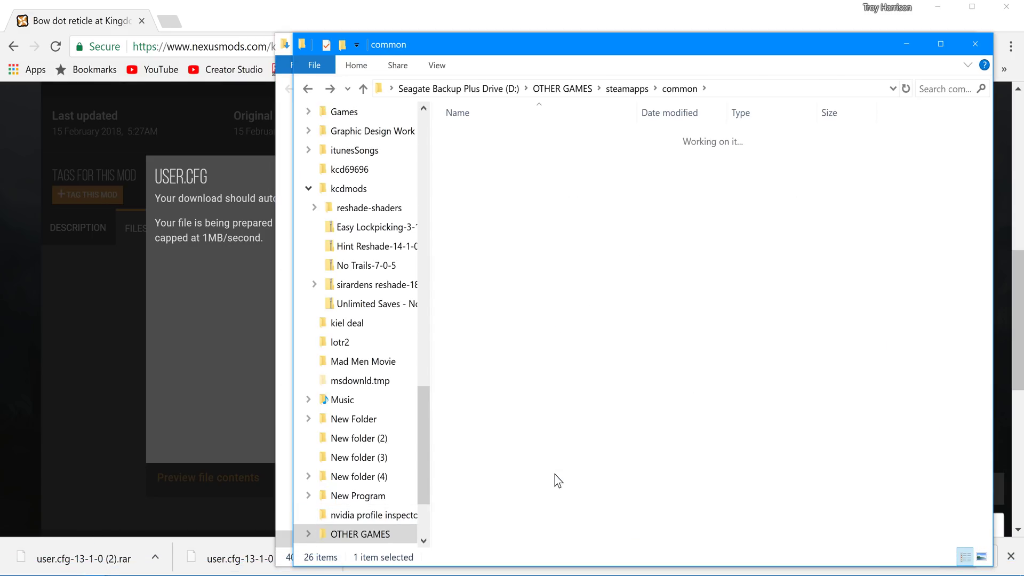
{"action": "key", "text": "BackSpace"}
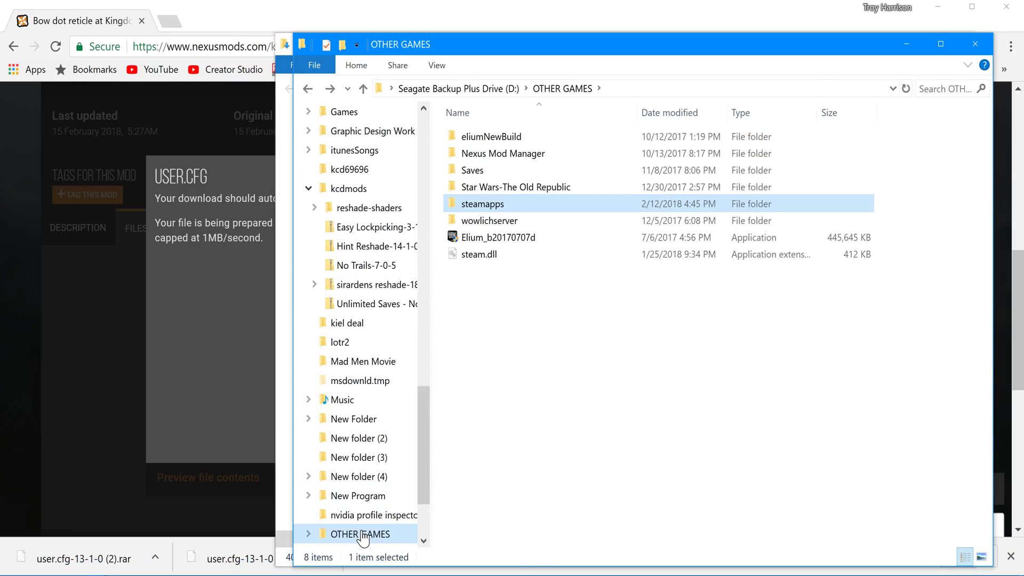
{"action": "left_click", "coordinate": [363, 538]}
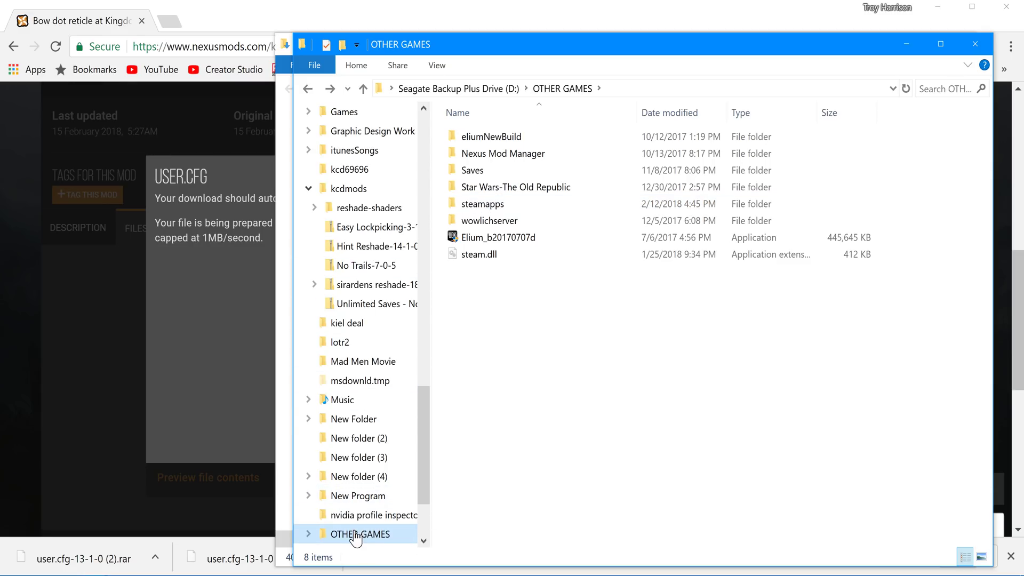
{"action": "double_click", "coordinate": [521, 207]}
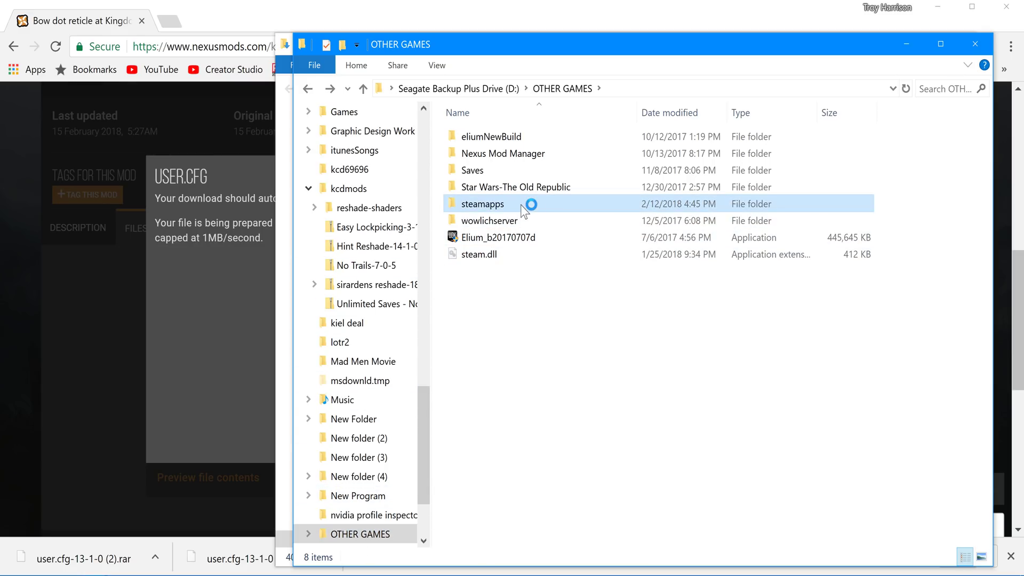
{"action": "double_click", "coordinate": [527, 136]}
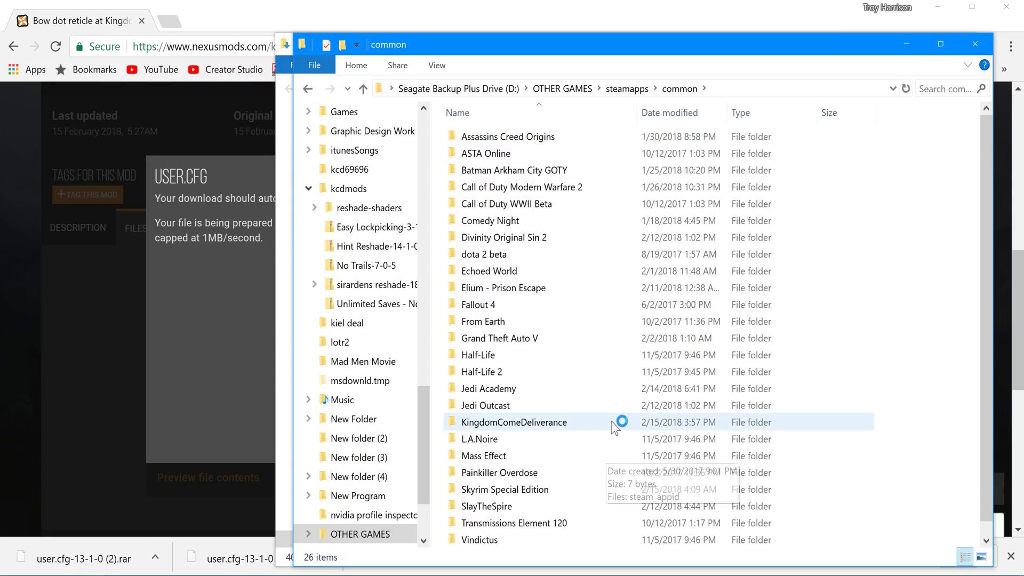
{"action": "double_click", "coordinate": [612, 422]}
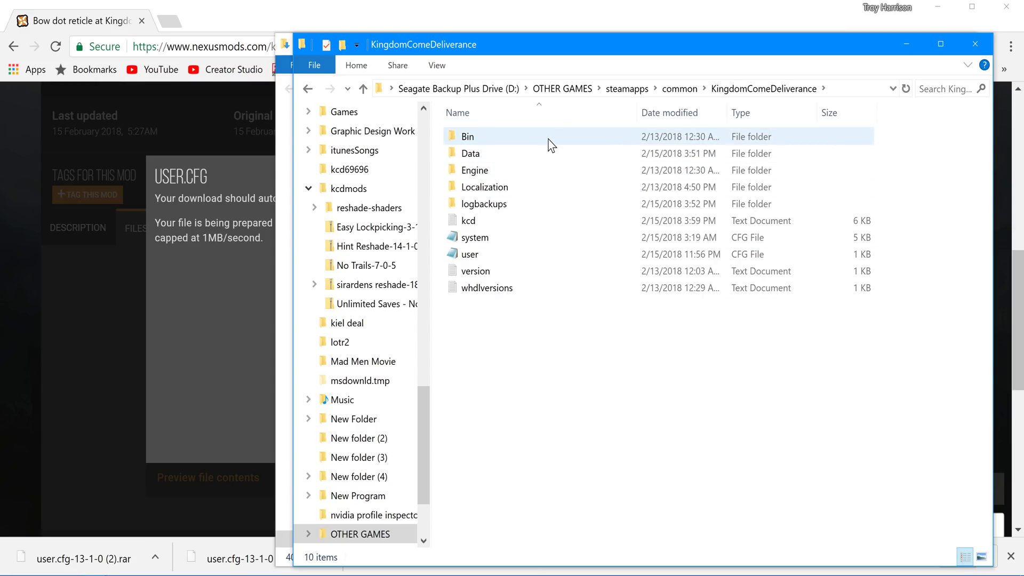
Open the Bin\Win64 folder inside the KingdomComeDeliverance game folder.
{"action": "left_click_drag", "start_coordinate": [517, 49], "coordinate": [589, 258]}
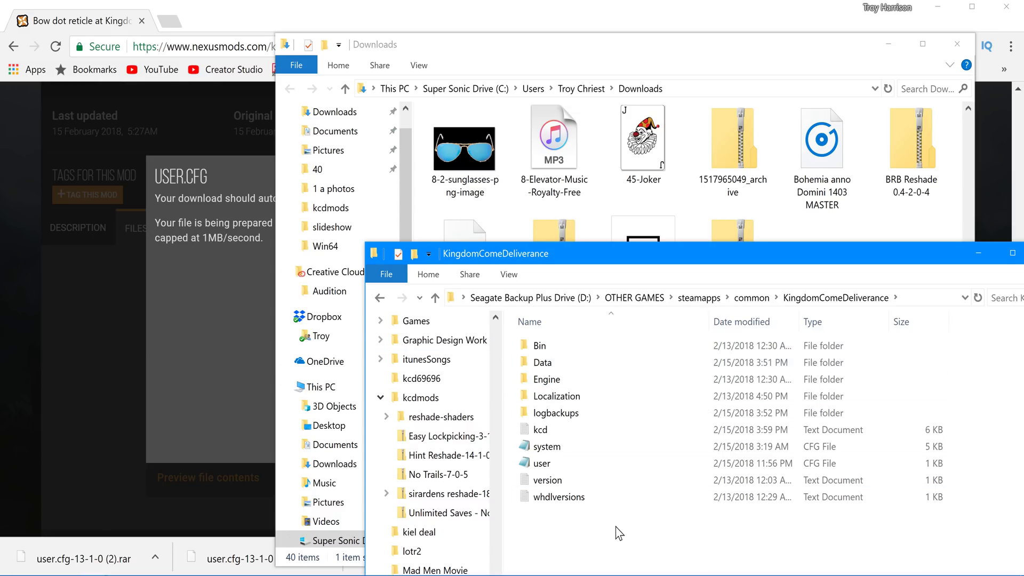
{"action": "key", "text": "alt+Left"}
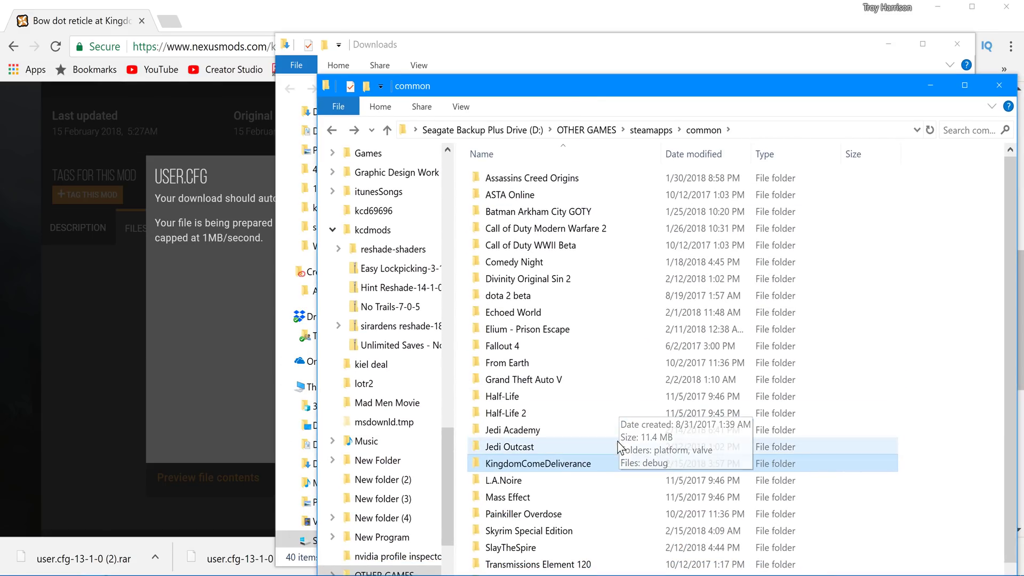
{"action": "double_click", "coordinate": [592, 464]}
{"action": "double_click", "coordinate": [582, 179]}
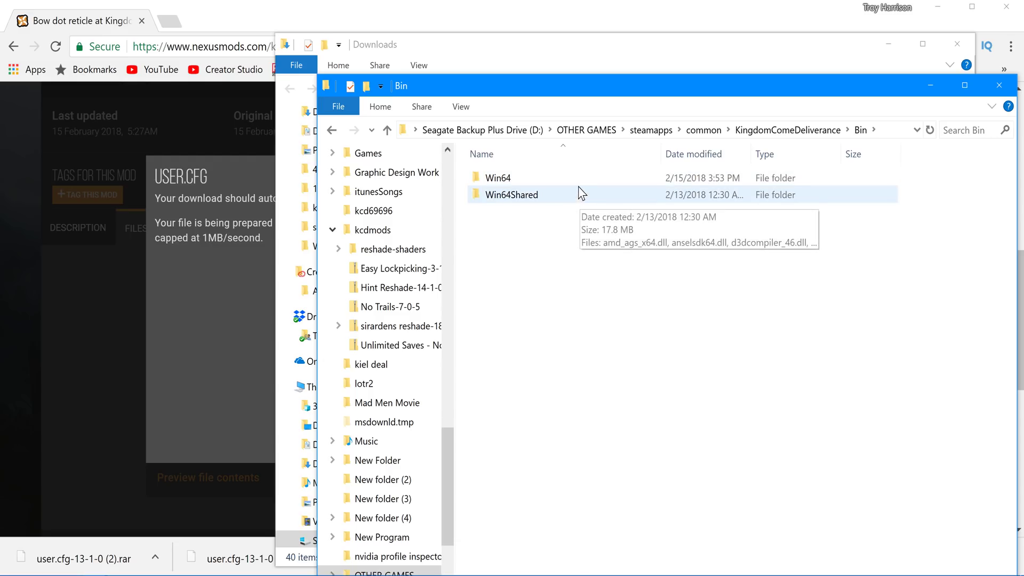
{"action": "double_click", "coordinate": [582, 181]}
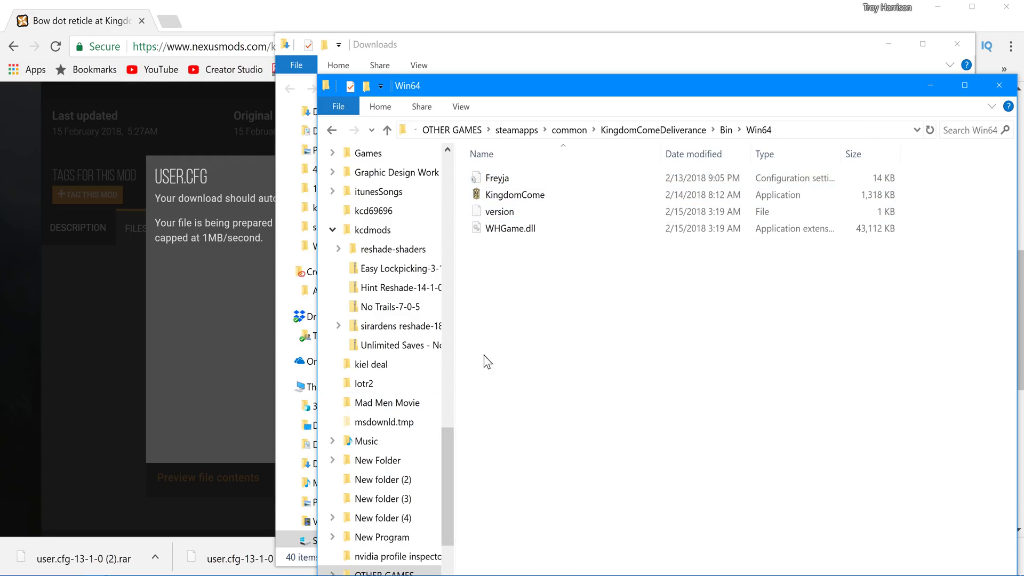
Switch to Chrome and read the installation instructions in the bow dot reticle mod's description.
{"action": "left_click", "coordinate": [95, 565]}
{"action": "left_click", "coordinate": [100, 470]}
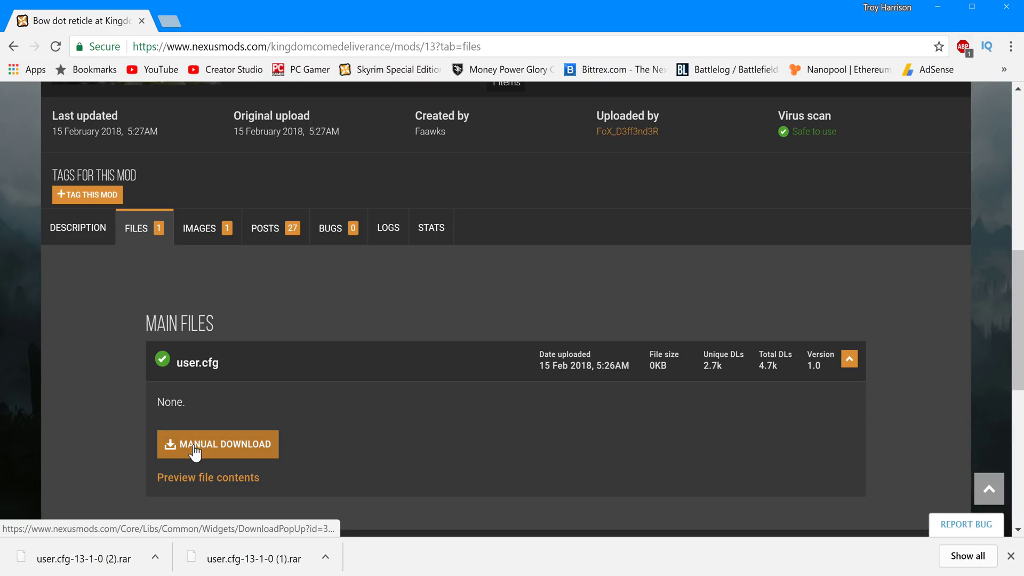
{"action": "scroll", "coordinate": [312, 469], "scroll_direction": "down", "scroll_amount": 2}
{"action": "scroll", "coordinate": [312, 467], "scroll_direction": "down", "scroll_amount": 2}
{"action": "scroll", "coordinate": [266, 368], "scroll_direction": "up", "scroll_amount": 5}
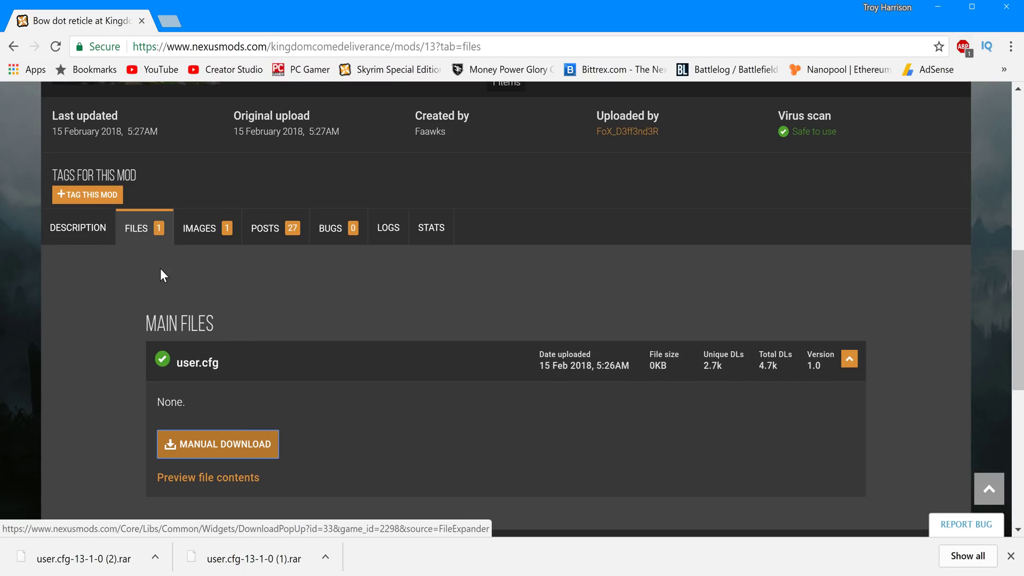
{"action": "left_click", "coordinate": [80, 229]}
{"action": "scroll", "coordinate": [290, 377], "scroll_direction": "down", "scroll_amount": 3}
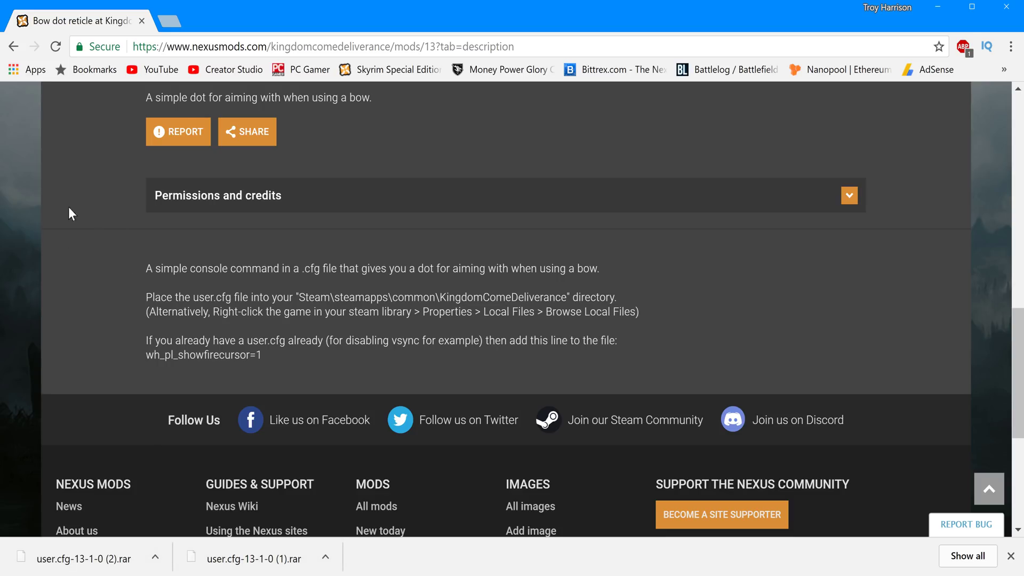
Switch to the Win64 folder in File Explorer, paste the copied user config file there, and minimize the window.
{"action": "key", "text": "super"}
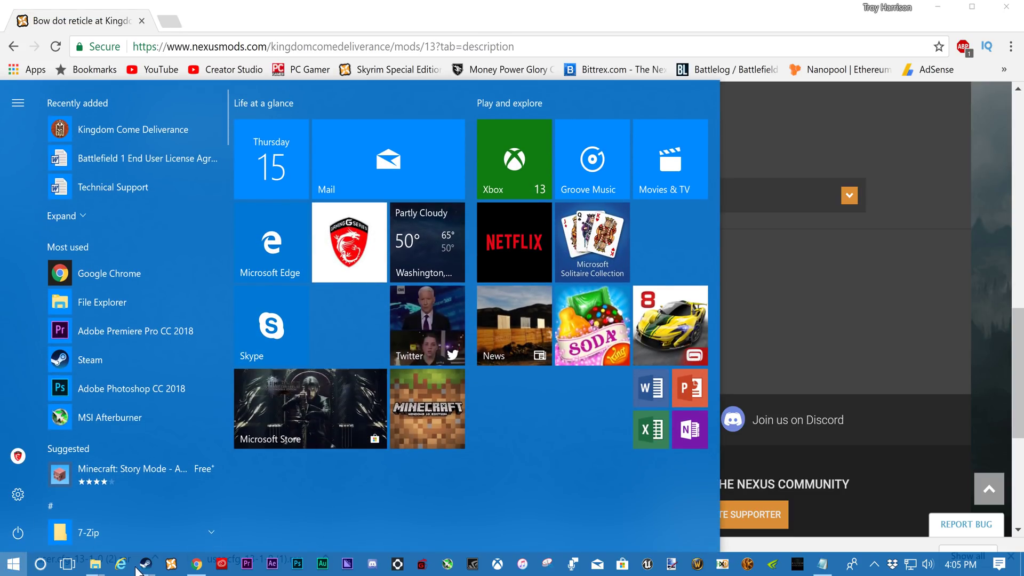
{"action": "mouse_move", "coordinate": [96, 565]}
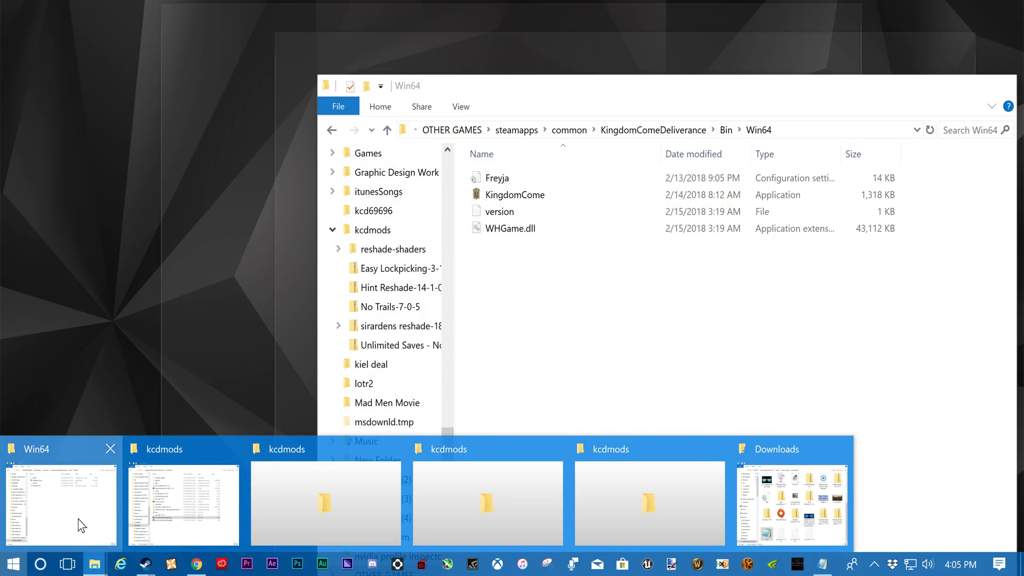
{"action": "left_click", "coordinate": [82, 525]}
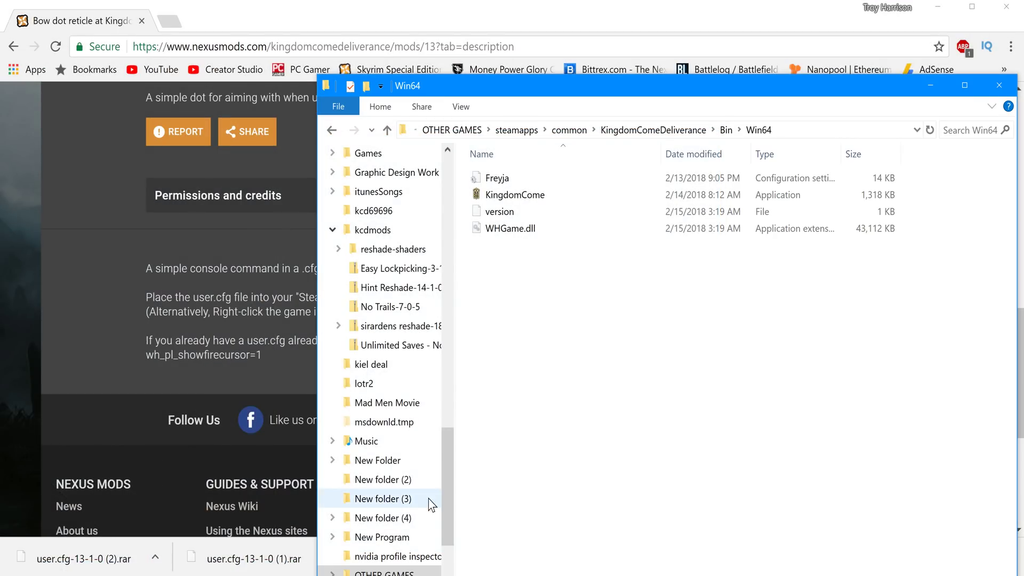
{"action": "right_click", "coordinate": [521, 305]}
{"action": "left_click", "coordinate": [581, 417]}
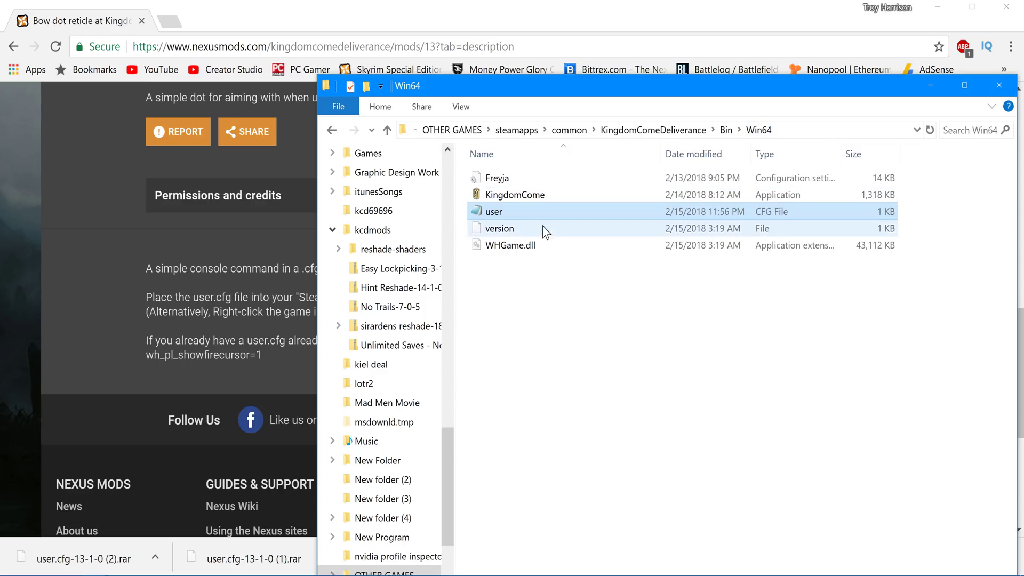
{"action": "left_click_drag", "start_coordinate": [612, 91], "coordinate": [391, 82]}
{"action": "left_click", "coordinate": [710, 78]}
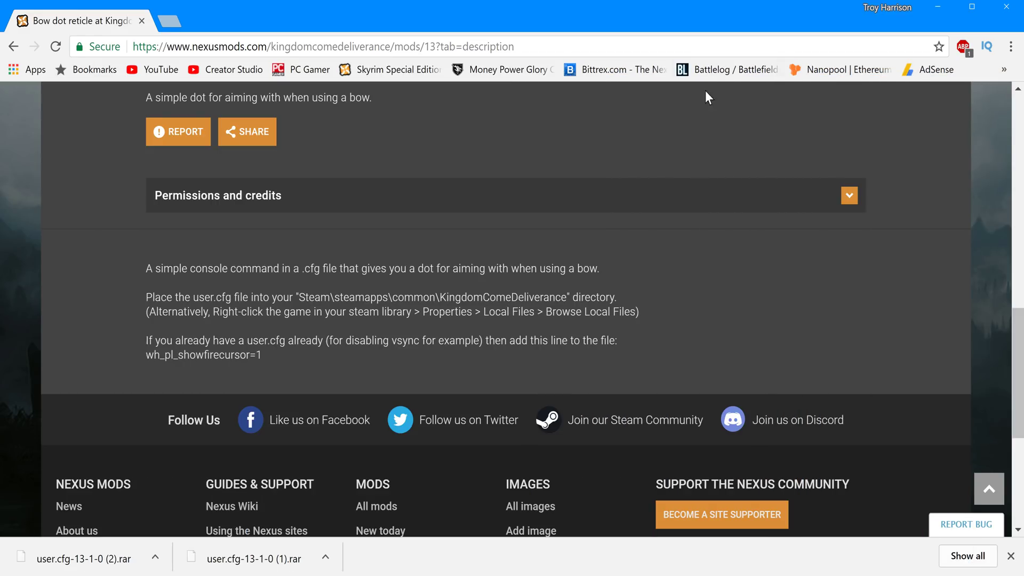
Check the launch options of Kingdom Come: Deliverance in Steam, and close its properties without changing them.
{"action": "key", "text": "super"}
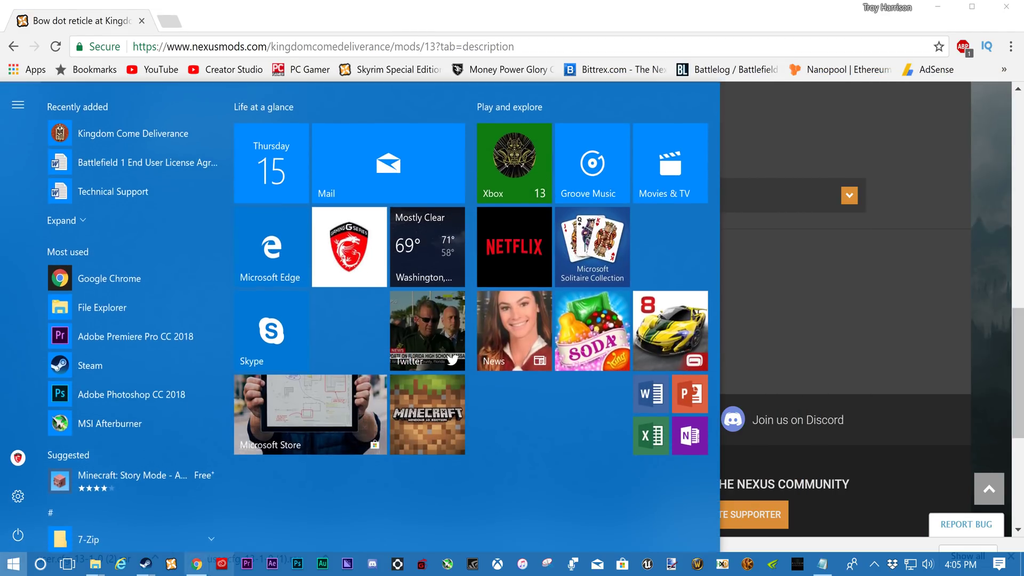
{"action": "mouse_move", "coordinate": [152, 566]}
{"action": "left_click", "coordinate": [128, 497]}
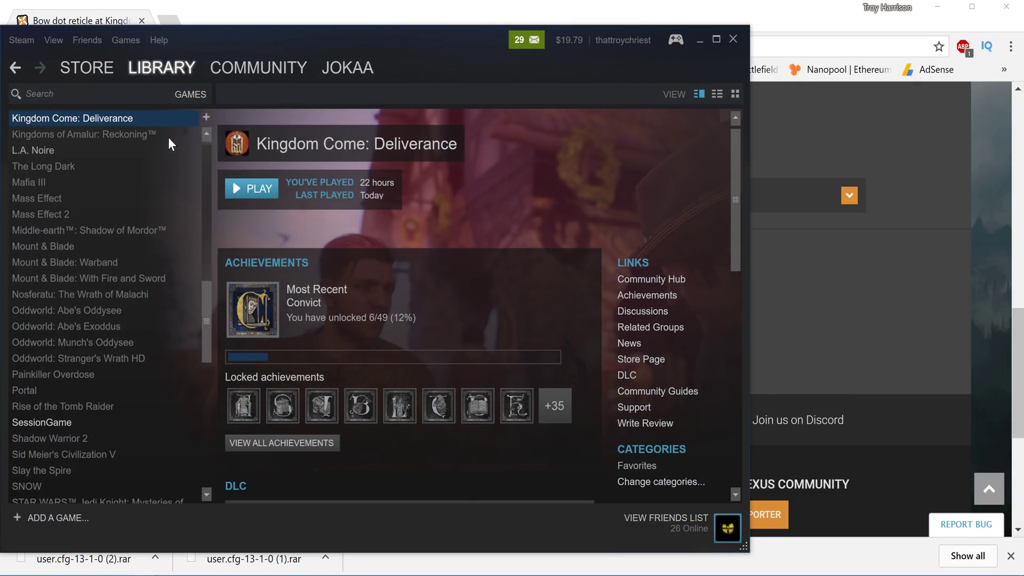
{"action": "right_click", "coordinate": [158, 121]}
{"action": "left_click", "coordinate": [223, 345]}
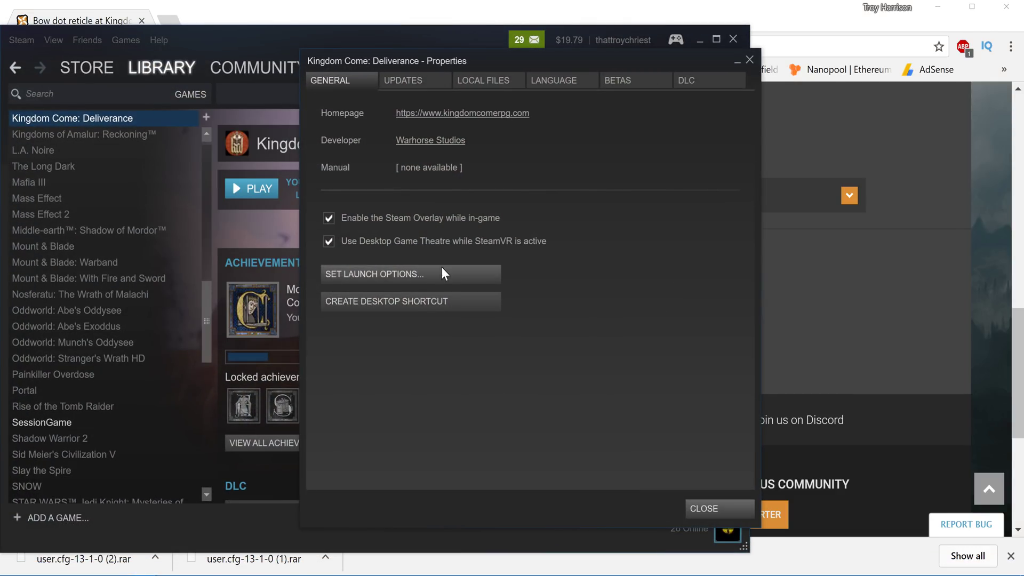
{"action": "left_click", "coordinate": [377, 276]}
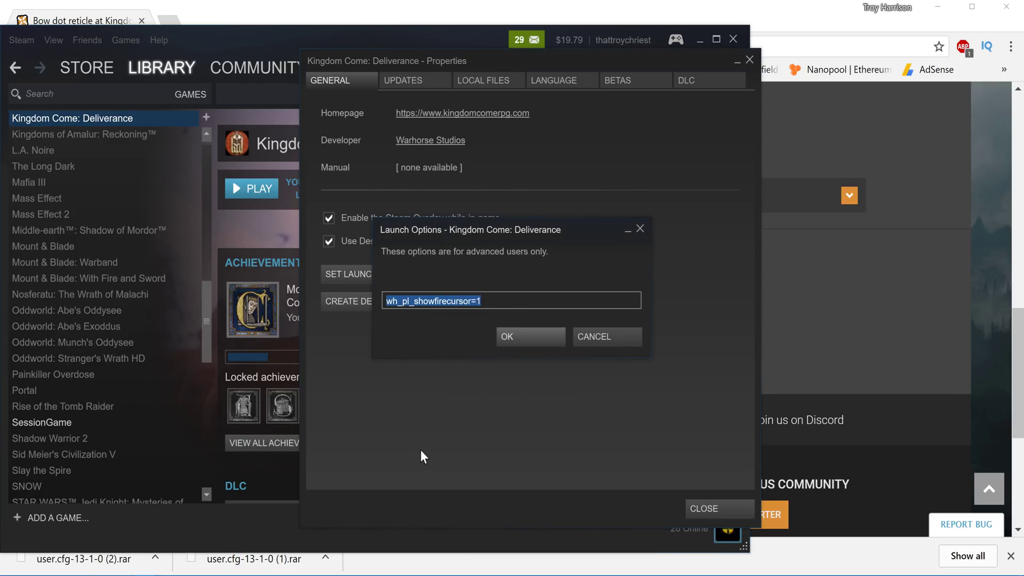
{"action": "left_click", "coordinate": [591, 337]}
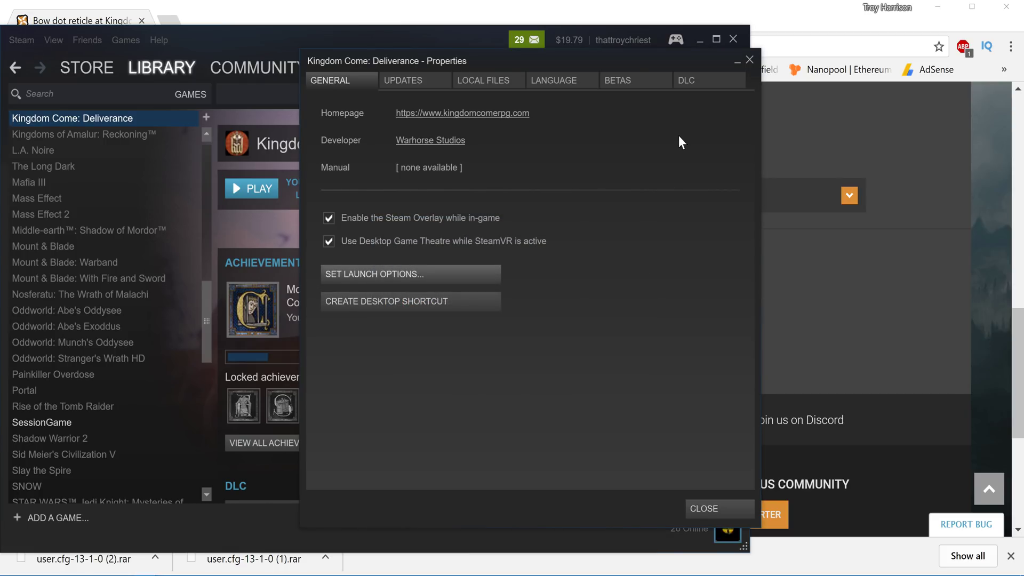
{"action": "left_click", "coordinate": [749, 60]}
View the kcdmods folder on drive D in File Explorer and switch back to the Nexus Mods page in Chrome.
{"action": "mouse_move", "coordinate": [197, 565]}
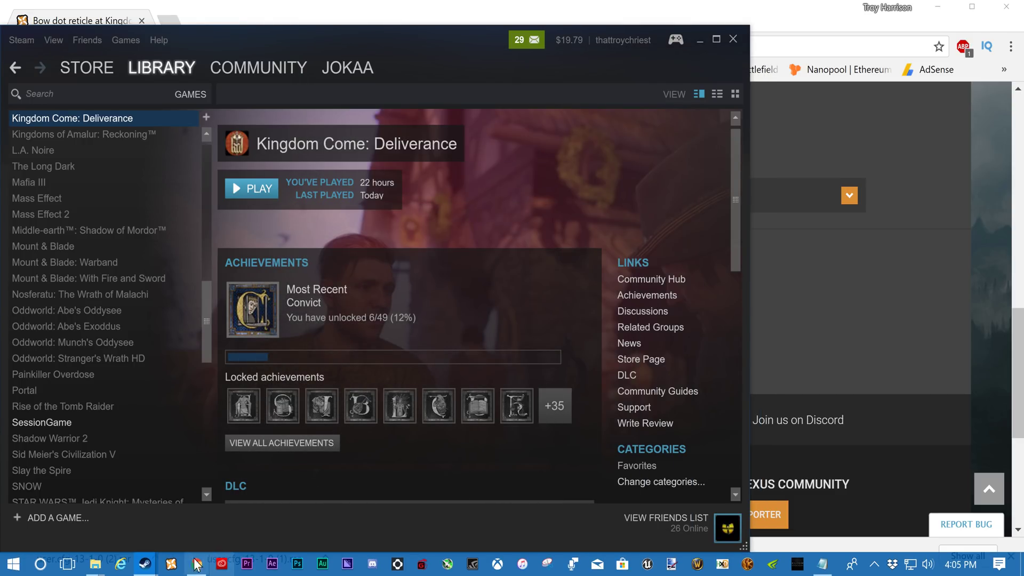
{"action": "mouse_move", "coordinate": [96, 569]}
{"action": "left_click", "coordinate": [185, 530]}
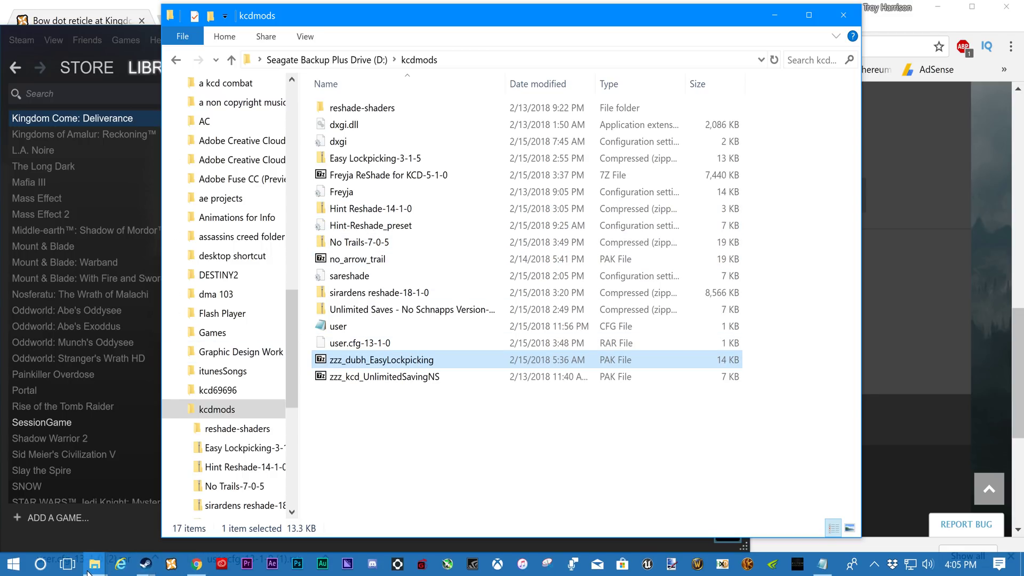
{"action": "left_click", "coordinate": [94, 565]}
{"action": "left_click", "coordinate": [171, 564]}
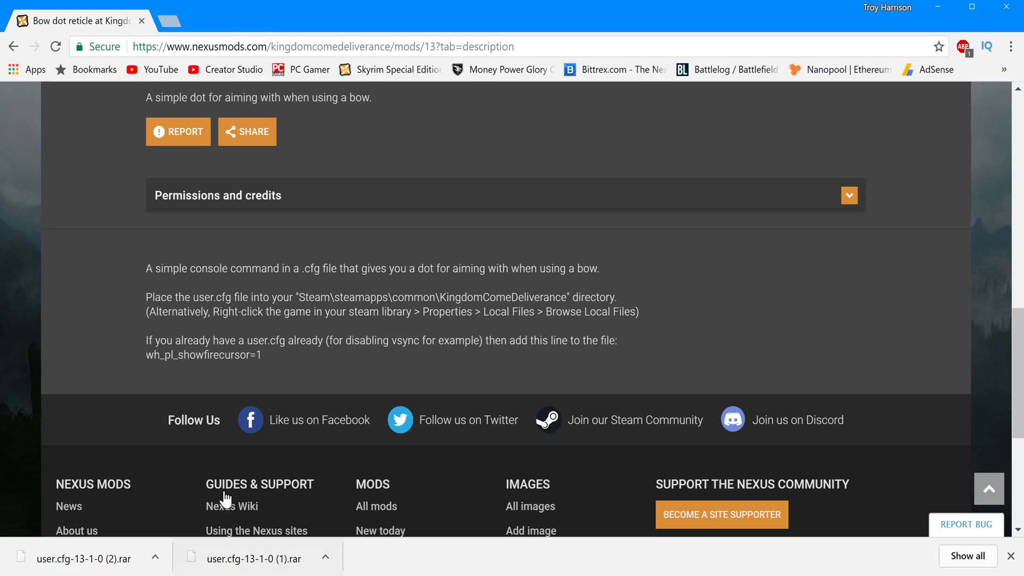
Go to the Kingdom Come: Deliverance mods page on Nexus Mods and open the files of Remove Those Stupid Trails.
{"action": "scroll", "coordinate": [286, 296], "scroll_direction": "up", "scroll_amount": 15}
{"action": "left_click", "coordinate": [148, 114]}
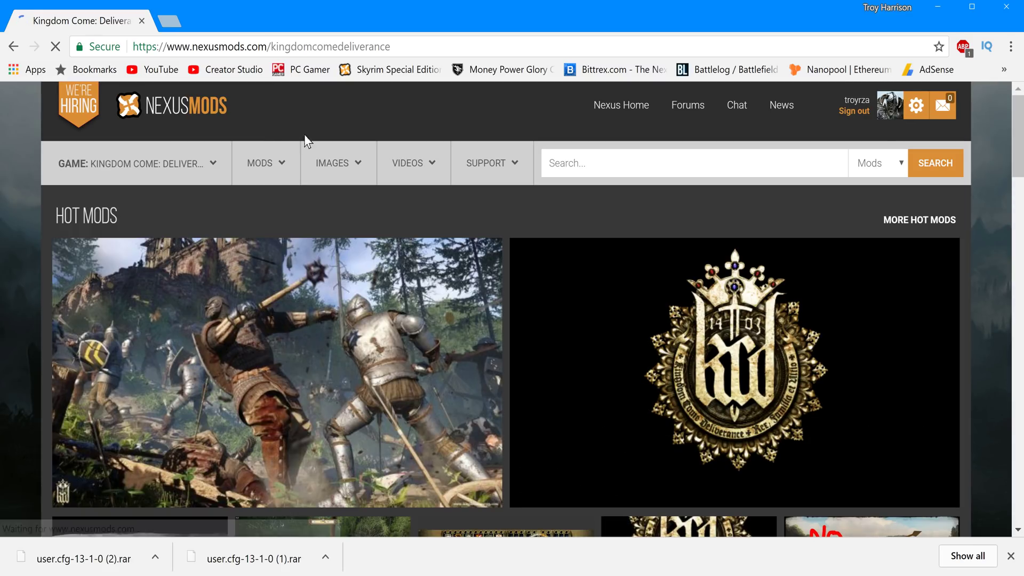
{"action": "scroll", "coordinate": [342, 352], "scroll_direction": "down", "scroll_amount": 4}
{"action": "scroll", "coordinate": [688, 469], "scroll_direction": "down", "scroll_amount": 8}
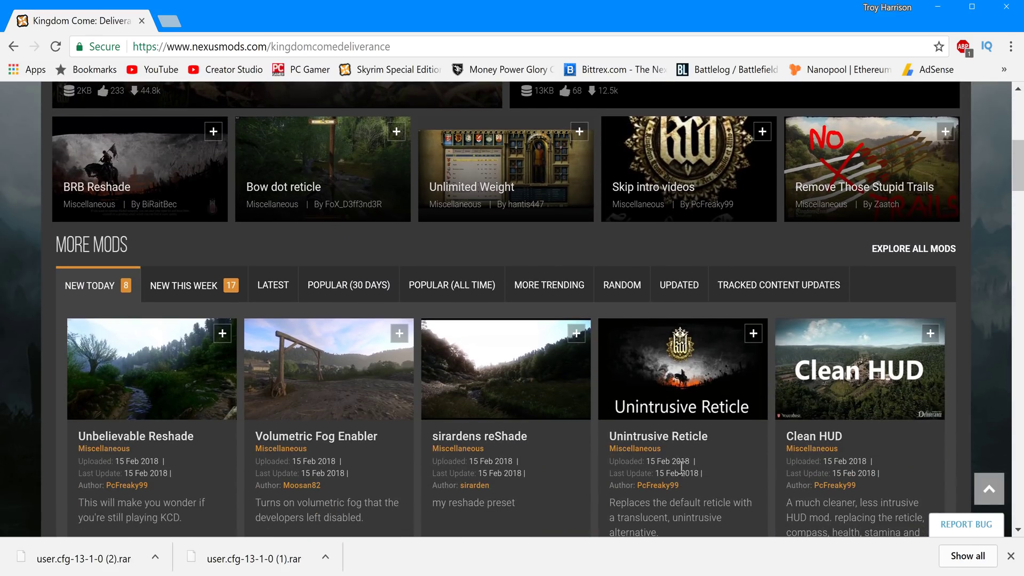
{"action": "scroll", "coordinate": [665, 462], "scroll_direction": "up", "scroll_amount": 5}
{"action": "left_click", "coordinate": [855, 166]}
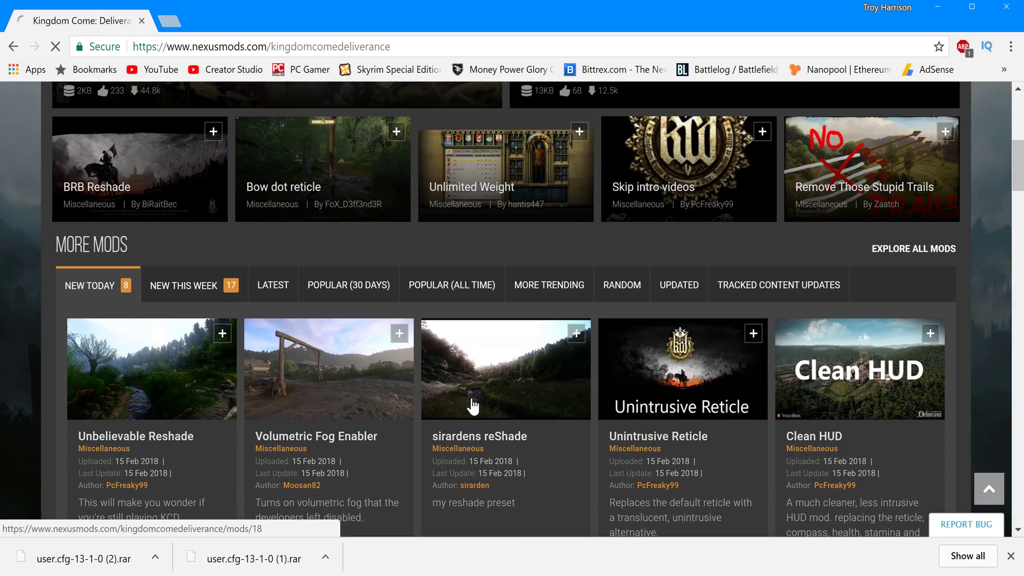
{"action": "scroll", "coordinate": [315, 434], "scroll_direction": "down", "scroll_amount": 5}
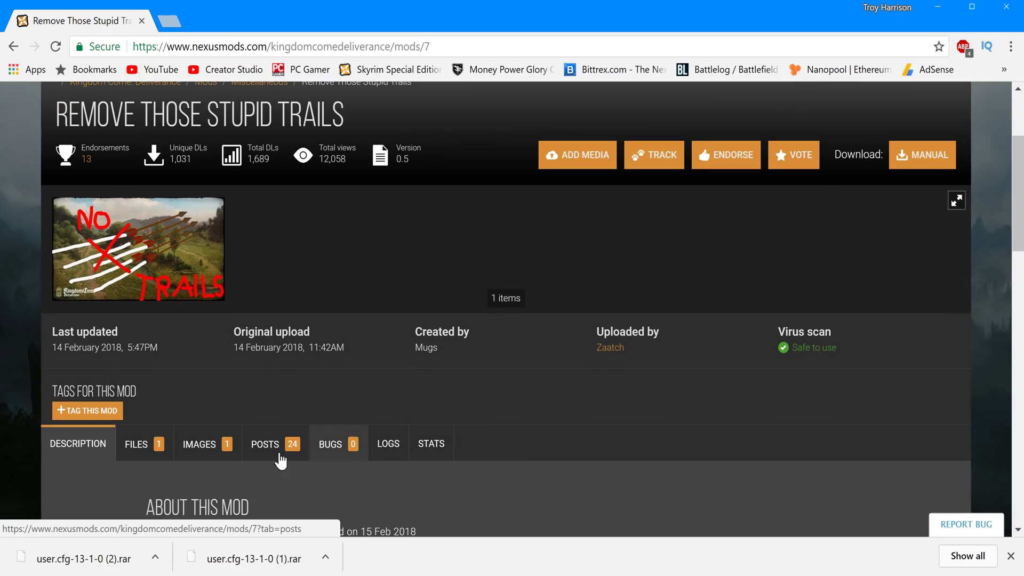
{"action": "left_click", "coordinate": [139, 444]}
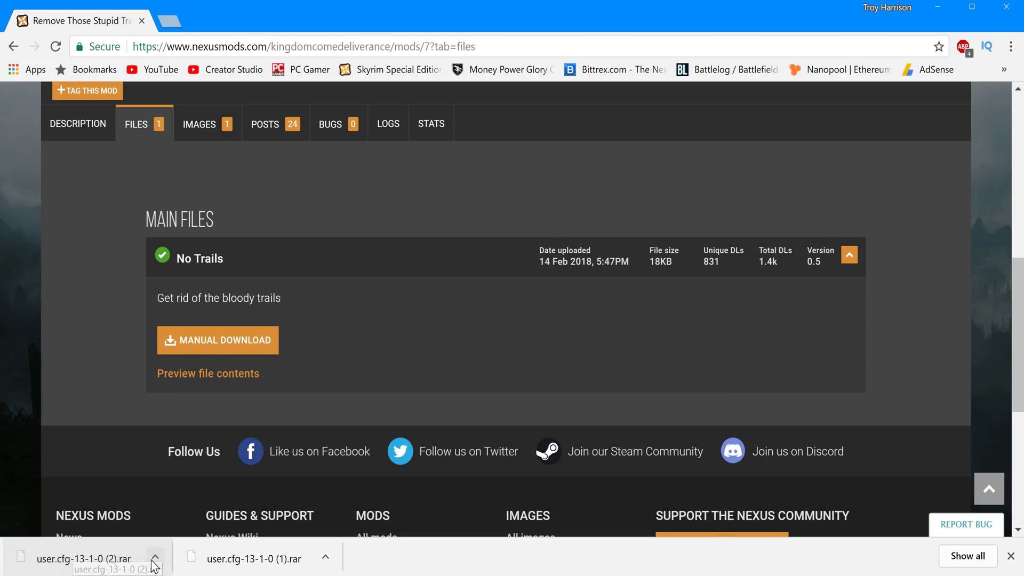
Switch to the Downloads window in File Explorer and open the kcdmods folder on drive D in it.
{"action": "key", "text": "super"}
{"action": "left_click", "coordinate": [97, 563]}
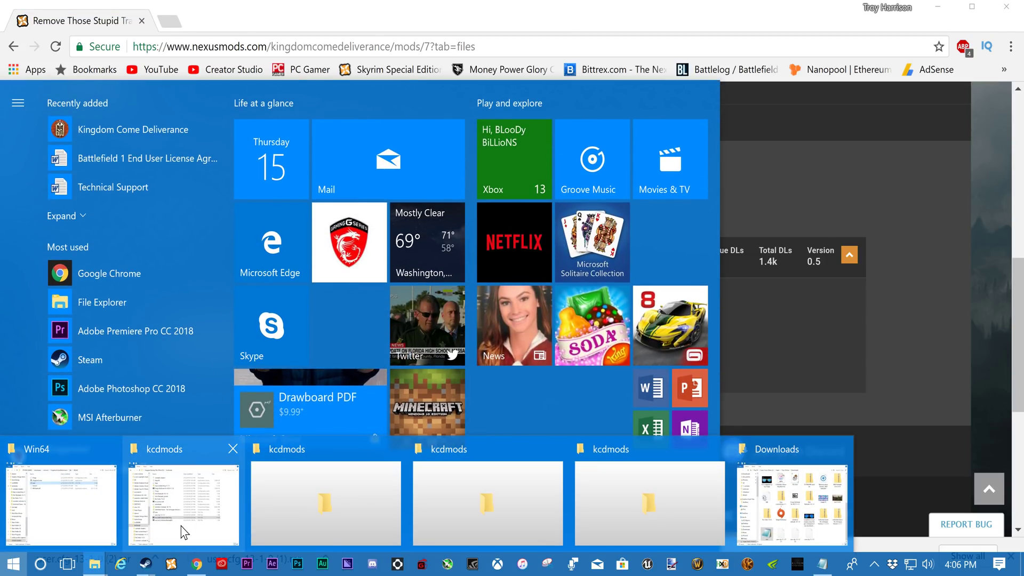
{"action": "left_click", "coordinate": [752, 525]}
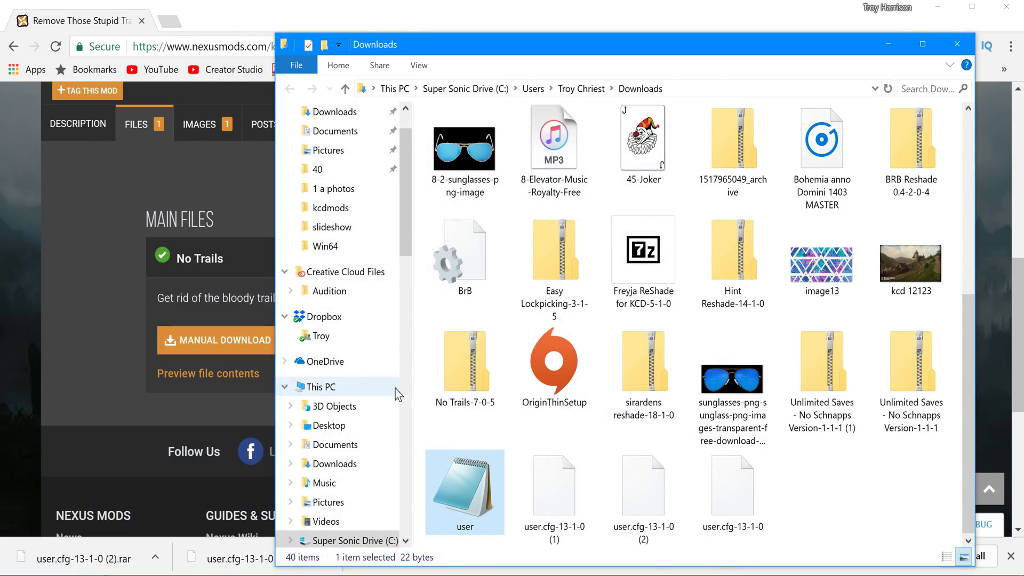
{"action": "right_click", "coordinate": [465, 376]}
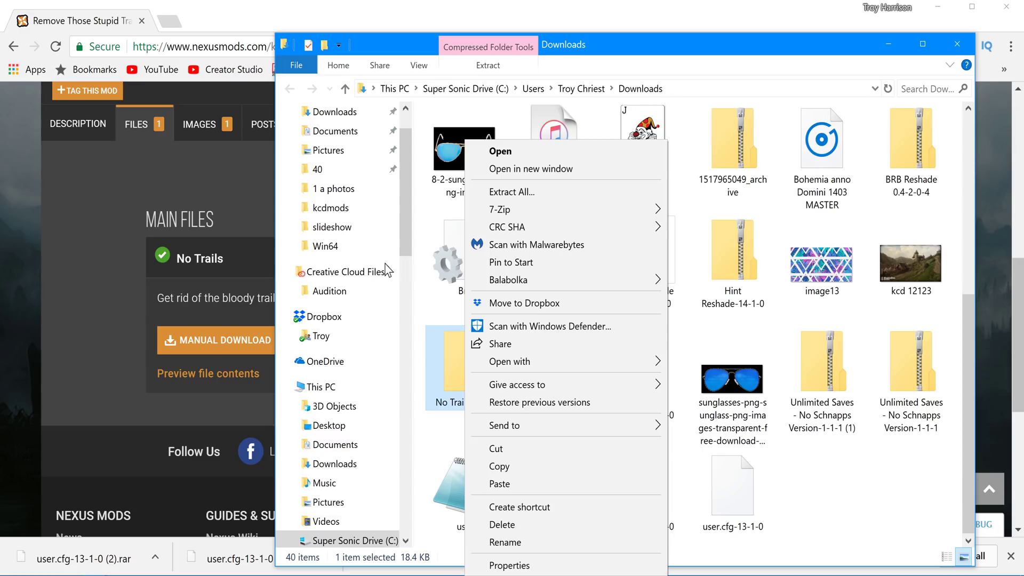
{"action": "left_click", "coordinate": [409, 199]}
{"action": "left_click_drag", "start_coordinate": [409, 199], "coordinate": [411, 417]}
{"action": "left_click", "coordinate": [365, 401]}
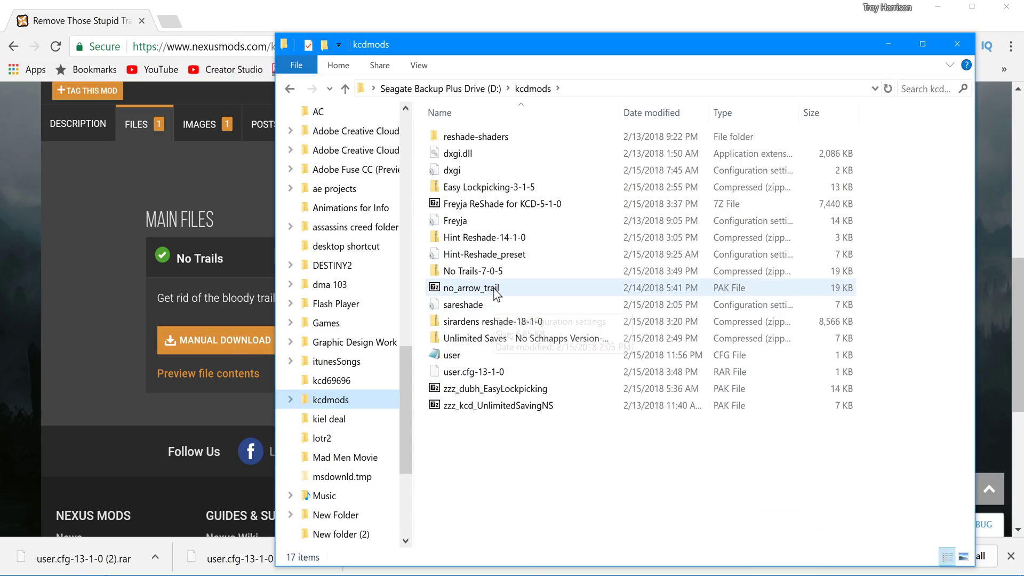
Try to extract the No Trails-7-0-5 archive inside the kcdmods folder with 7-Zip.
{"action": "right_click", "coordinate": [529, 277]}
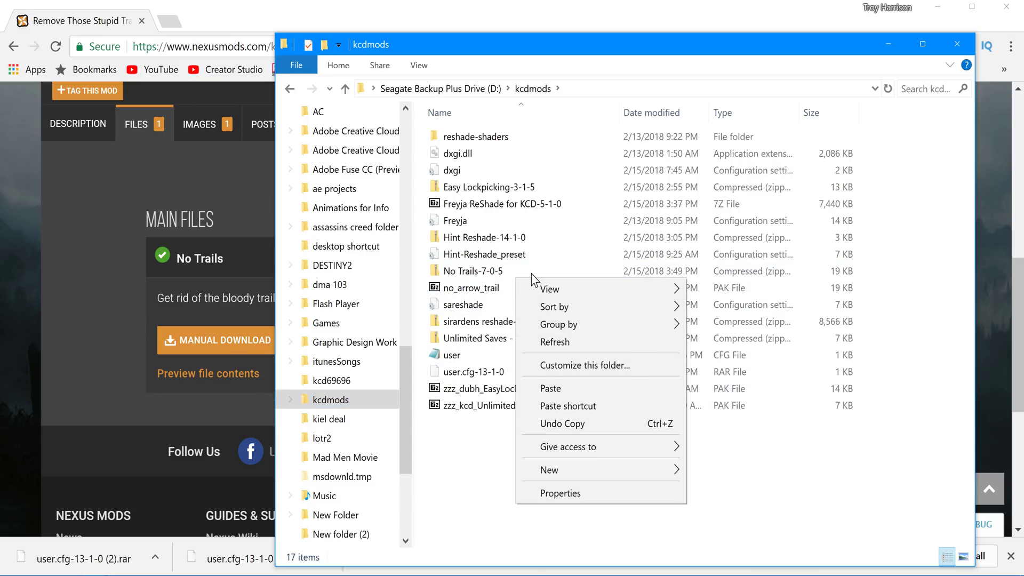
{"action": "key", "text": "Escape"}
{"action": "right_click", "coordinate": [531, 273]}
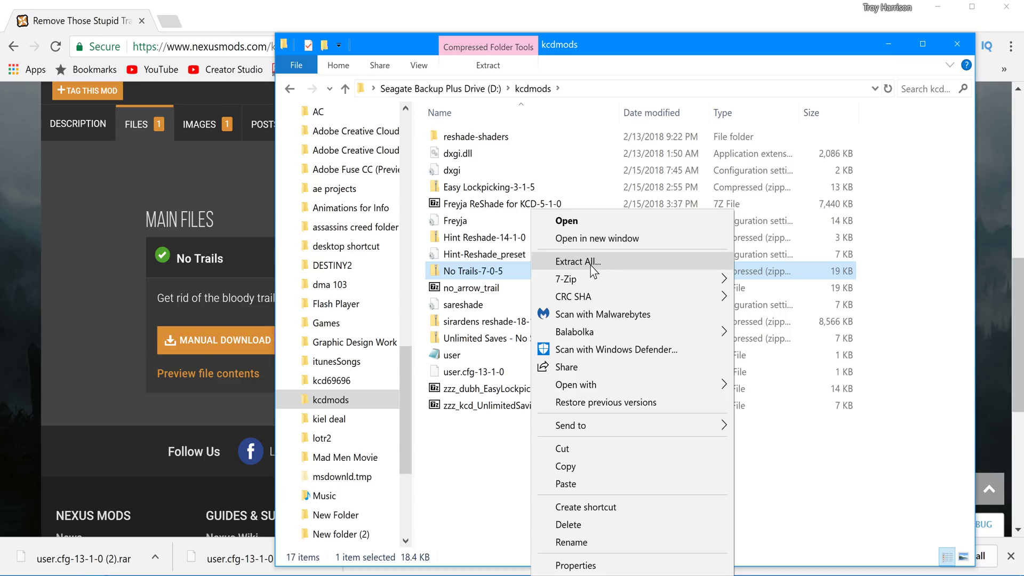
{"action": "mouse_move", "coordinate": [598, 285]}
{"action": "left_click", "coordinate": [781, 333]}
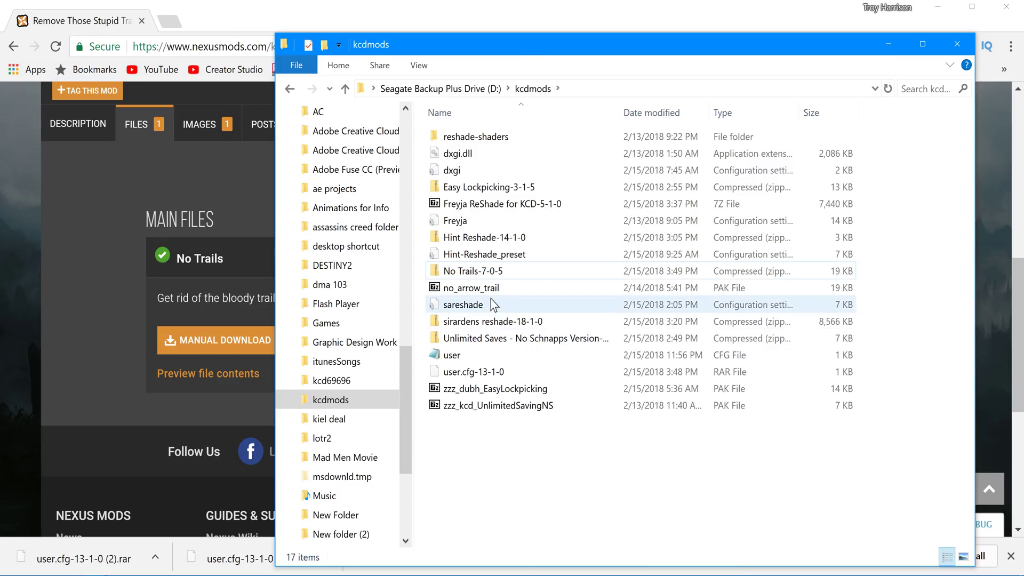
Return to Chrome and read the installation instructions in the description of Remove Those Stupid Trails.
{"action": "left_click", "coordinate": [104, 376]}
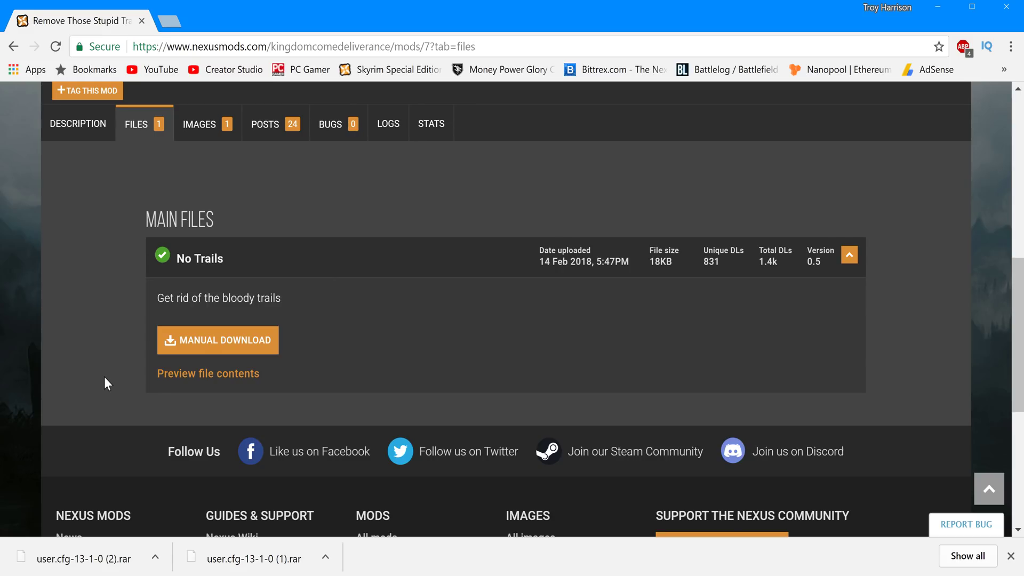
{"action": "left_click", "coordinate": [80, 126]}
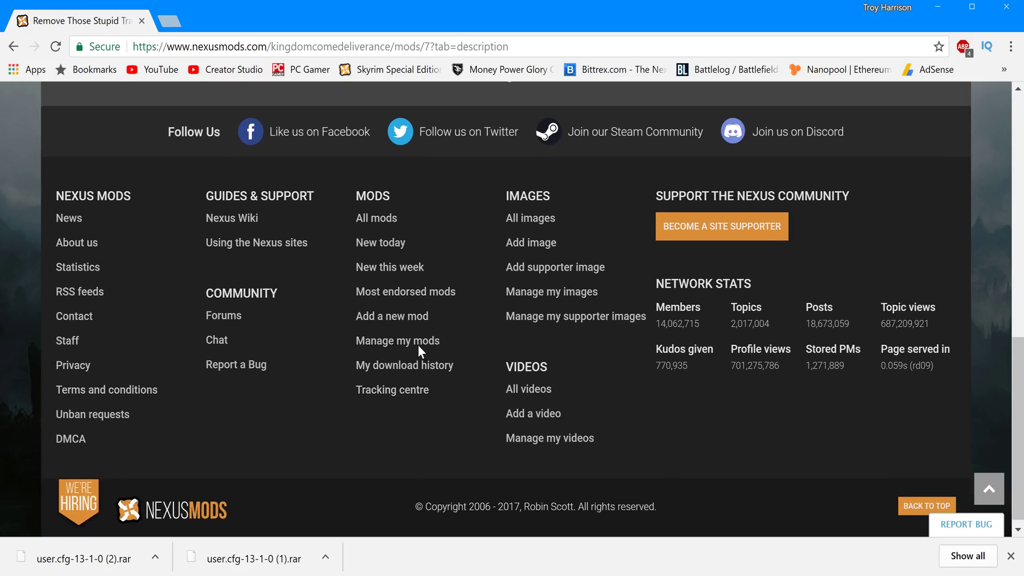
{"action": "scroll", "coordinate": [395, 389], "scroll_direction": "down", "scroll_amount": 7}
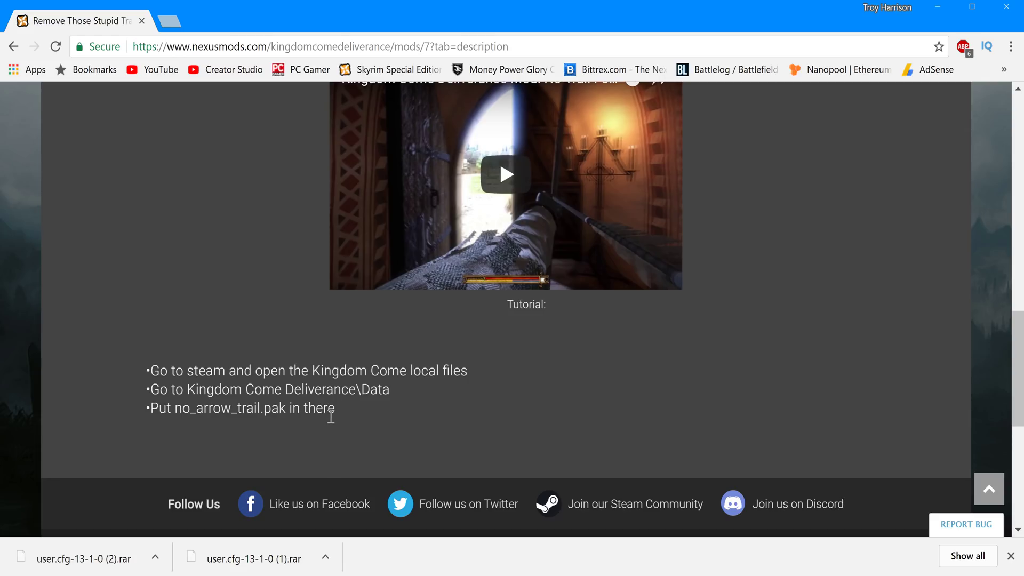
Switch to the Win64 File Explorer window and open the game's Data folder under OTHER GAMES, steamapps, common, KingdomComeDeliverance.
{"action": "key", "text": "super"}
{"action": "mouse_move", "coordinate": [96, 565]}
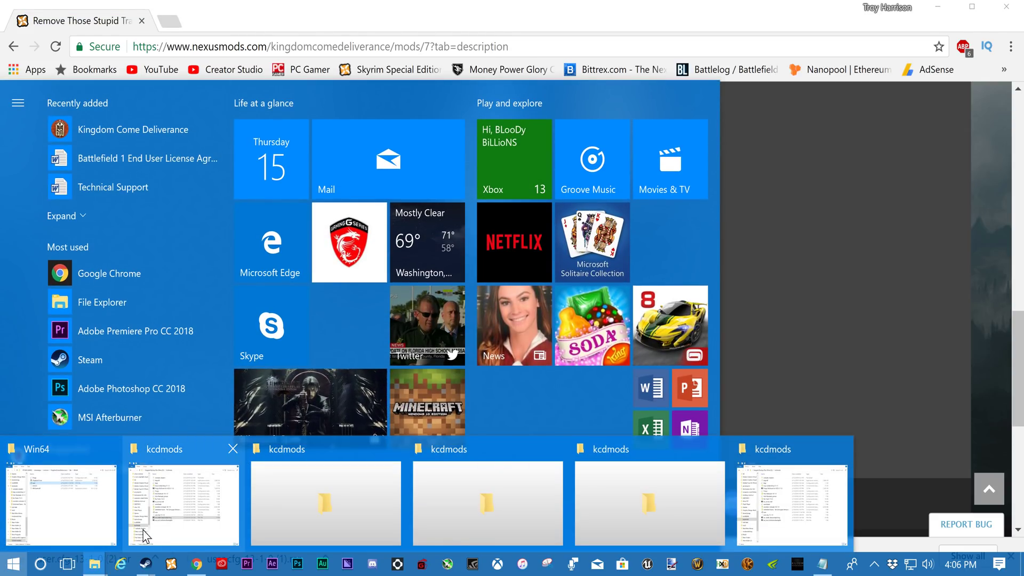
{"action": "left_click", "coordinate": [88, 534]}
{"action": "key", "text": "BackSpace"}
{"action": "key", "text": "BackSpace"}
{"action": "key", "text": "BackSpace"}
{"action": "key", "text": "BackSpace"}
{"action": "key", "text": "BackSpace"}
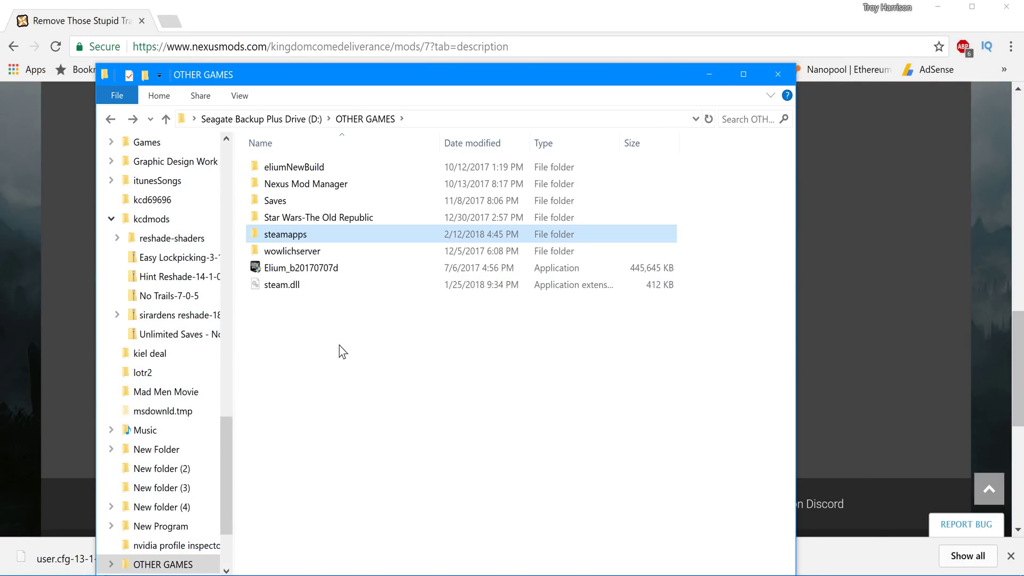
{"action": "key", "text": "Return"}
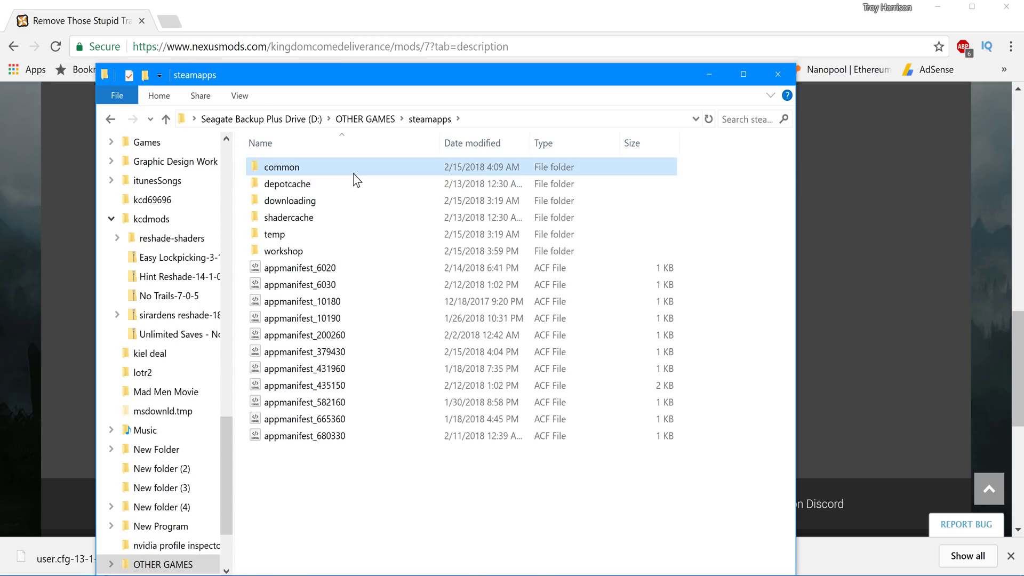
{"action": "double_click", "coordinate": [354, 170]}
{"action": "double_click", "coordinate": [388, 455]}
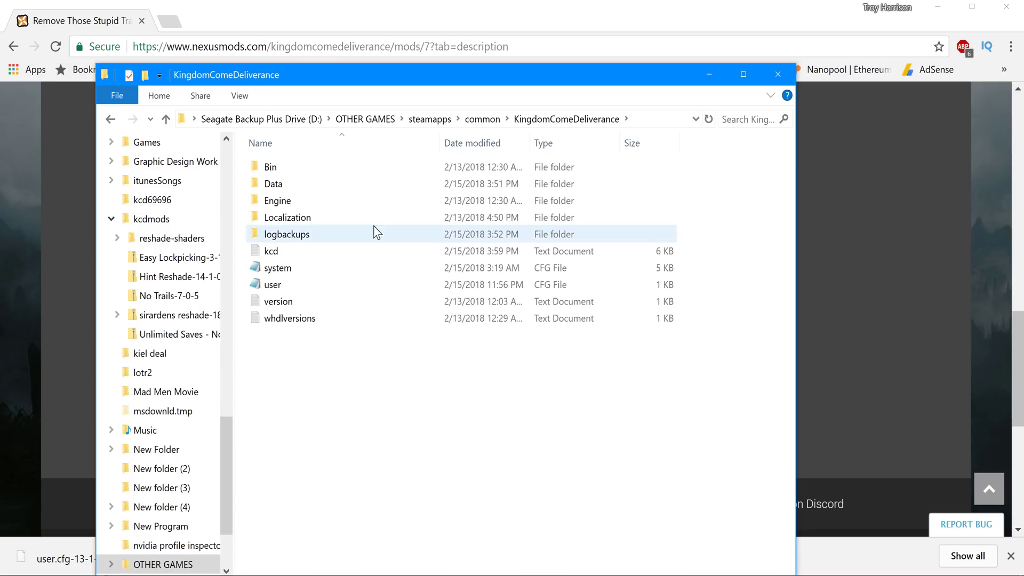
{"action": "double_click", "coordinate": [380, 185]}
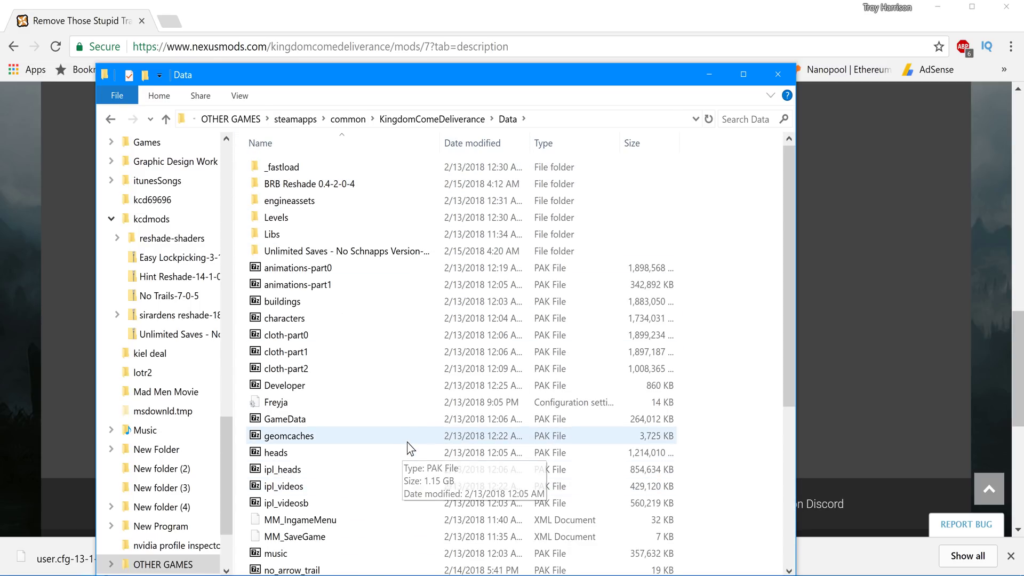
{"action": "scroll", "coordinate": [411, 434], "scroll_direction": "down", "scroll_amount": 5}
Switch to the kcdmods folder window and copy the no_arrow_trail PAK file.
{"action": "right_click", "coordinate": [737, 377]}
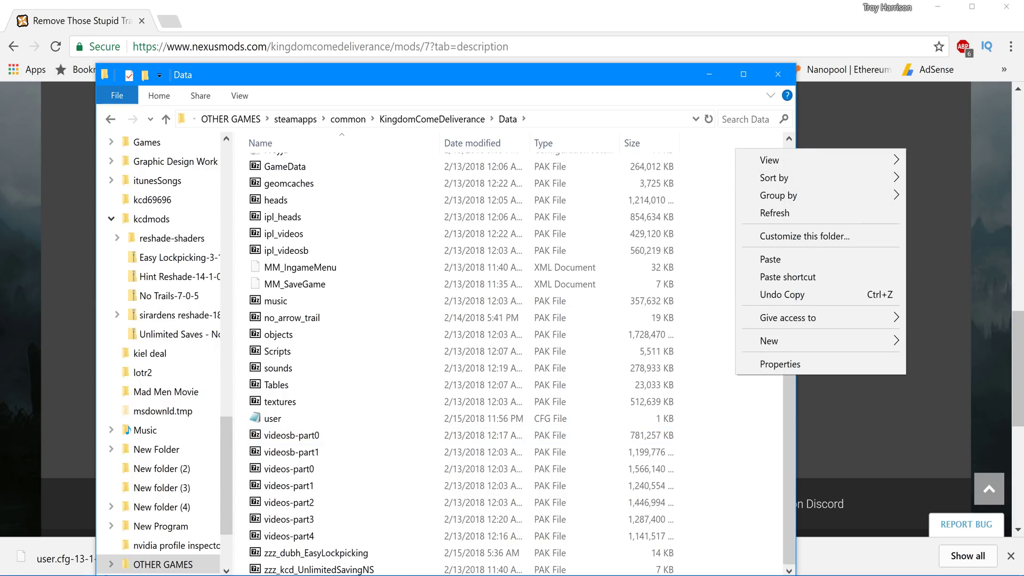
{"action": "mouse_move", "coordinate": [153, 570]}
{"action": "left_click", "coordinate": [94, 566]}
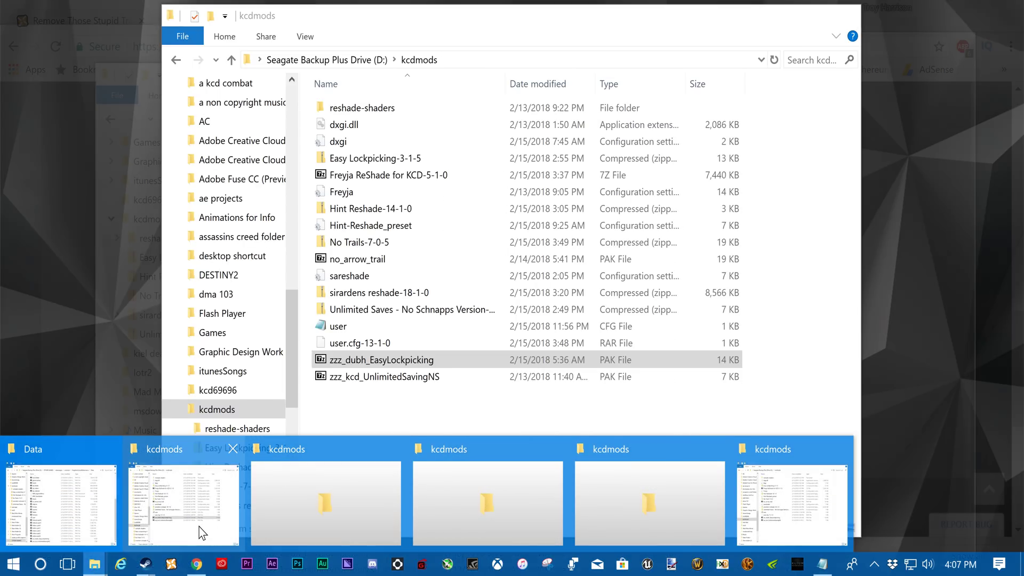
{"action": "left_click", "coordinate": [199, 527]}
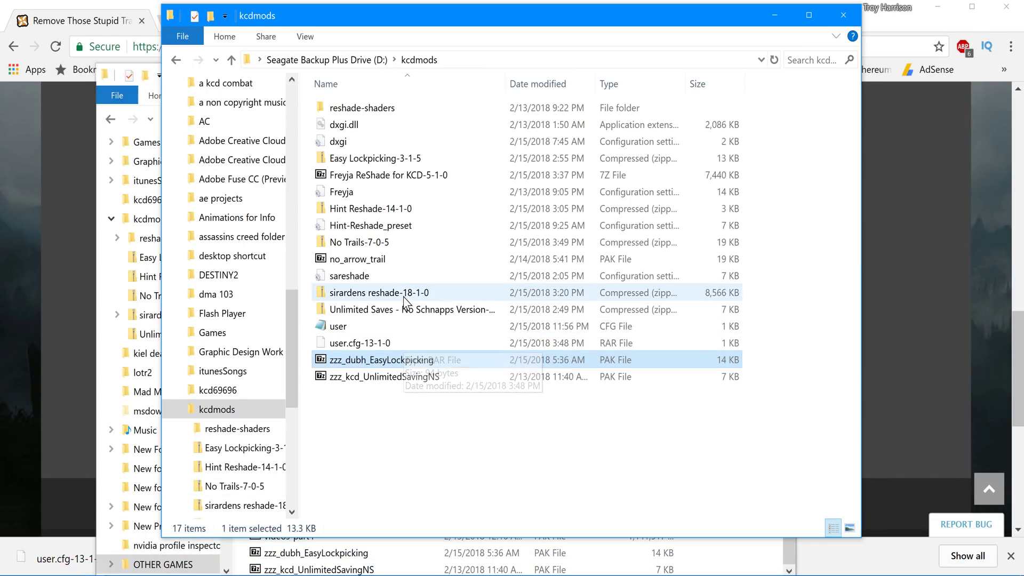
{"action": "right_click", "coordinate": [410, 261]}
{"action": "left_click", "coordinate": [406, 258]}
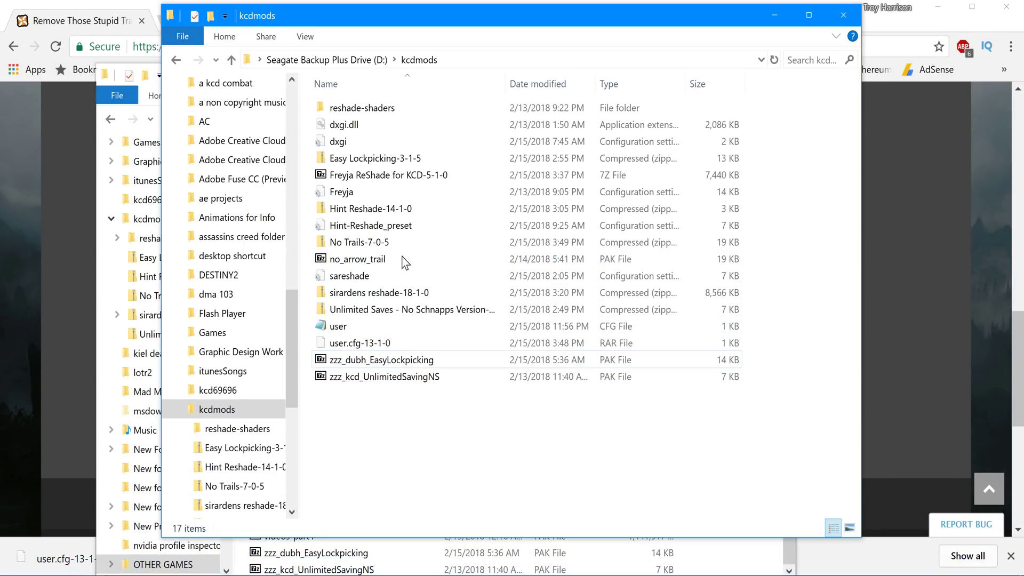
{"action": "right_click", "coordinate": [411, 257]}
{"action": "left_click", "coordinate": [439, 457]}
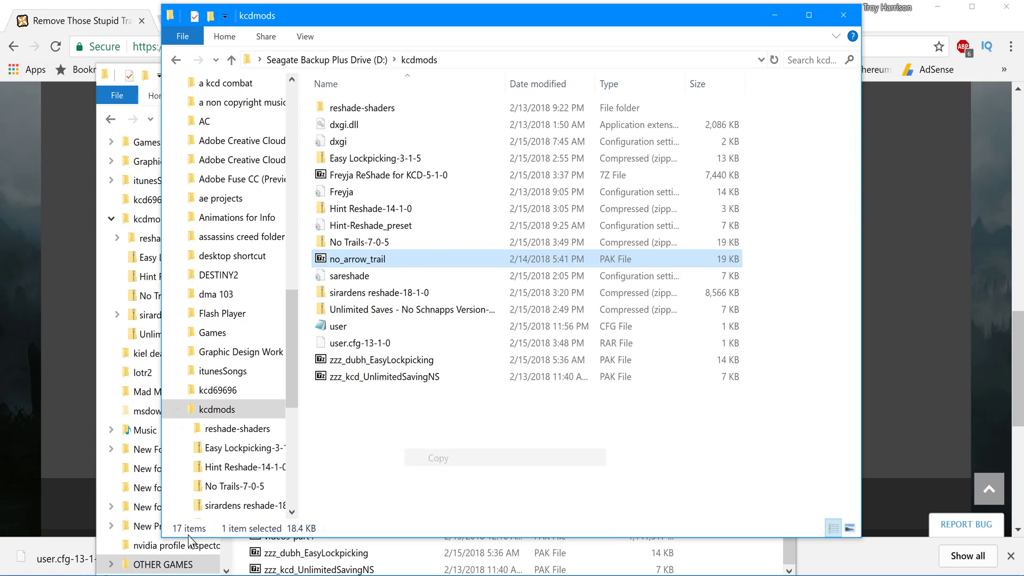
Return to the game's Data folder window, bring up the paste option, dismiss it and look through the folder's files.
{"action": "left_click", "coordinate": [95, 564]}
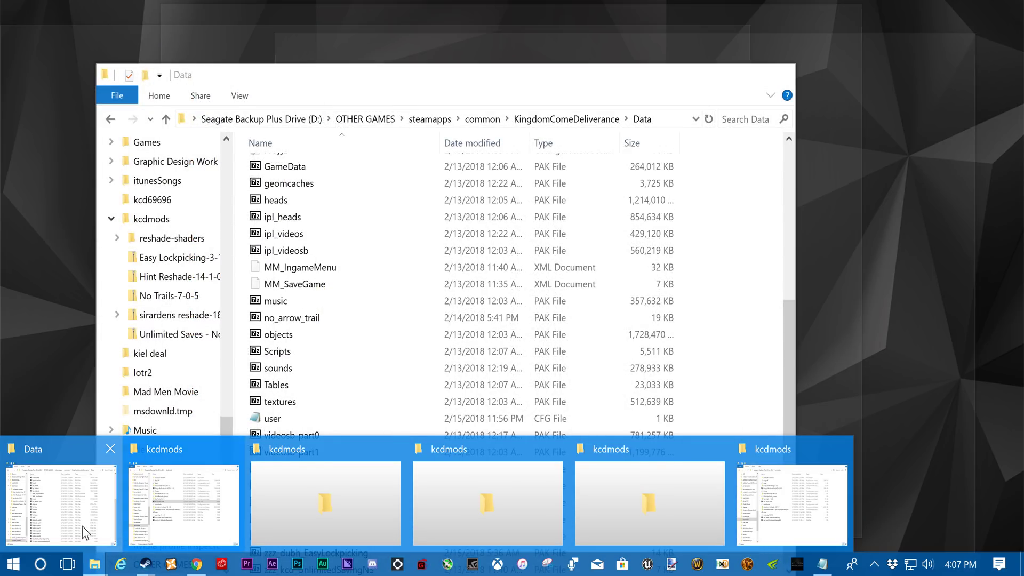
{"action": "left_click", "coordinate": [77, 528]}
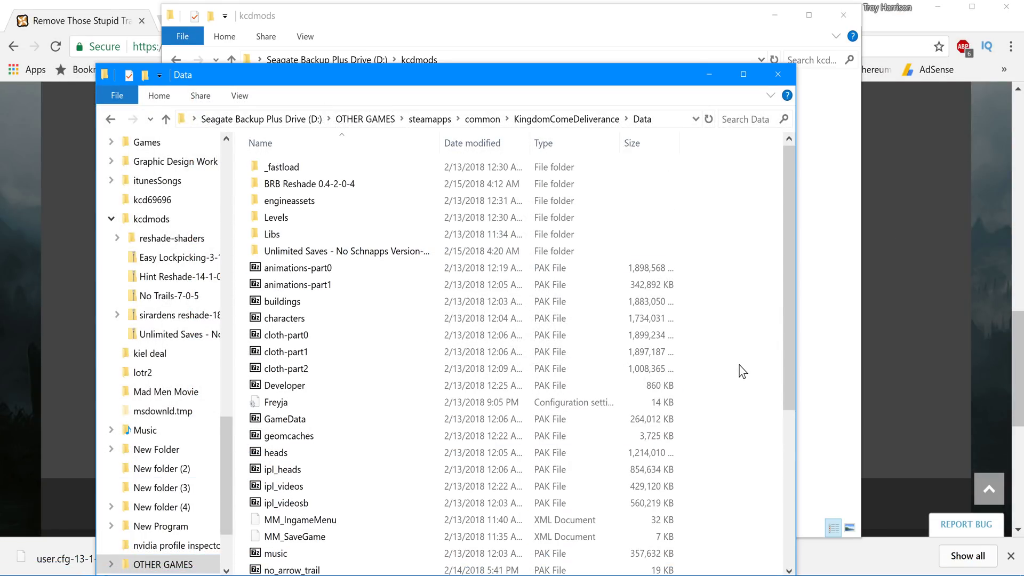
{"action": "right_click", "coordinate": [739, 366]}
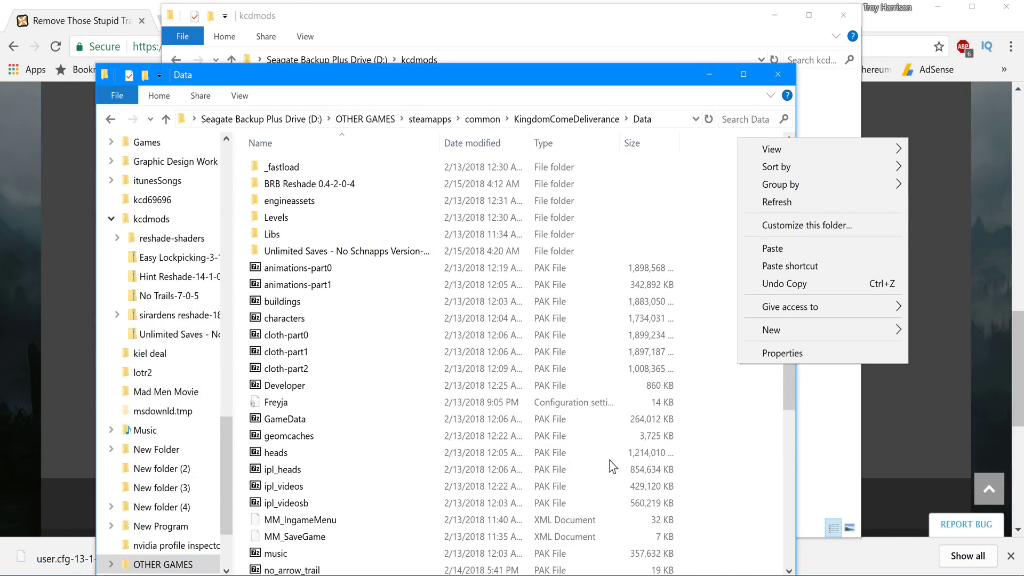
{"action": "left_click", "coordinate": [737, 477]}
{"action": "scroll", "coordinate": [354, 446], "scroll_direction": "down", "scroll_amount": 5}
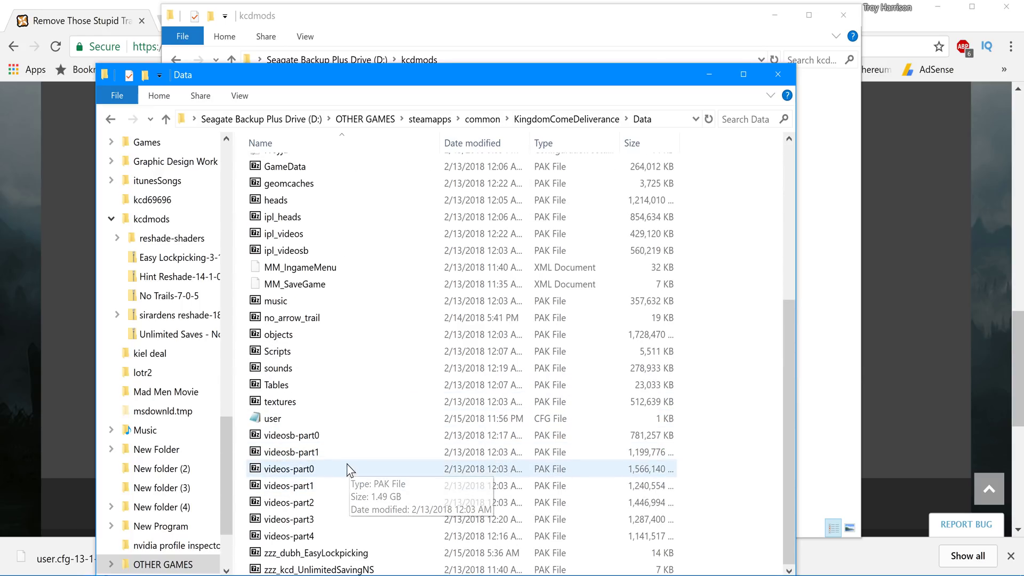
{"action": "scroll", "coordinate": [379, 405], "scroll_direction": "up", "scroll_amount": 5}
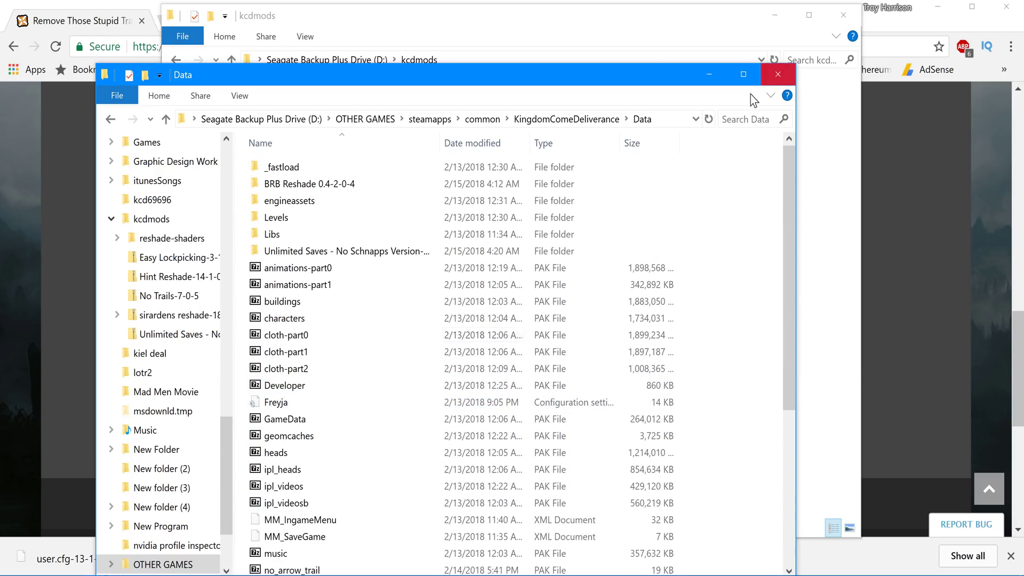
Switch to Chrome, go back to the Kingdom Come: Deliverance page on Nexus Mods and browse the new and hot mods.
{"action": "mouse_move", "coordinate": [43, 540]}
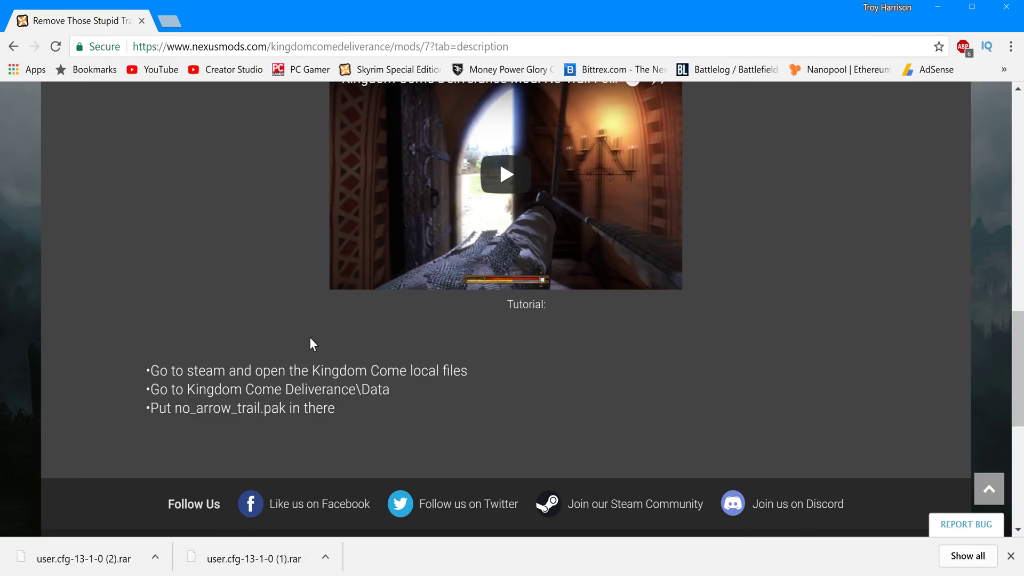
{"action": "key", "text": "alt+Left"}
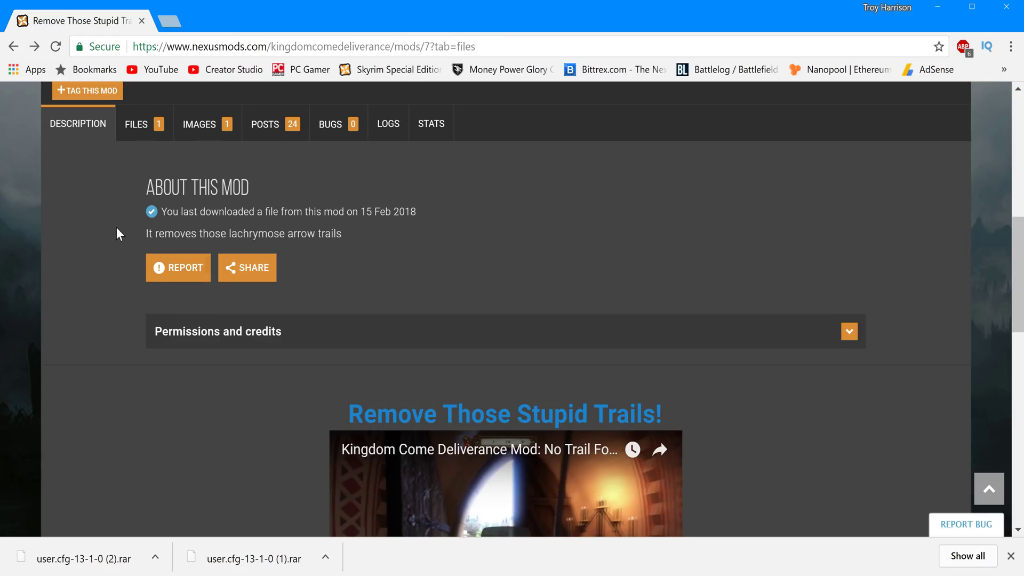
{"action": "key", "text": "alt+Left"}
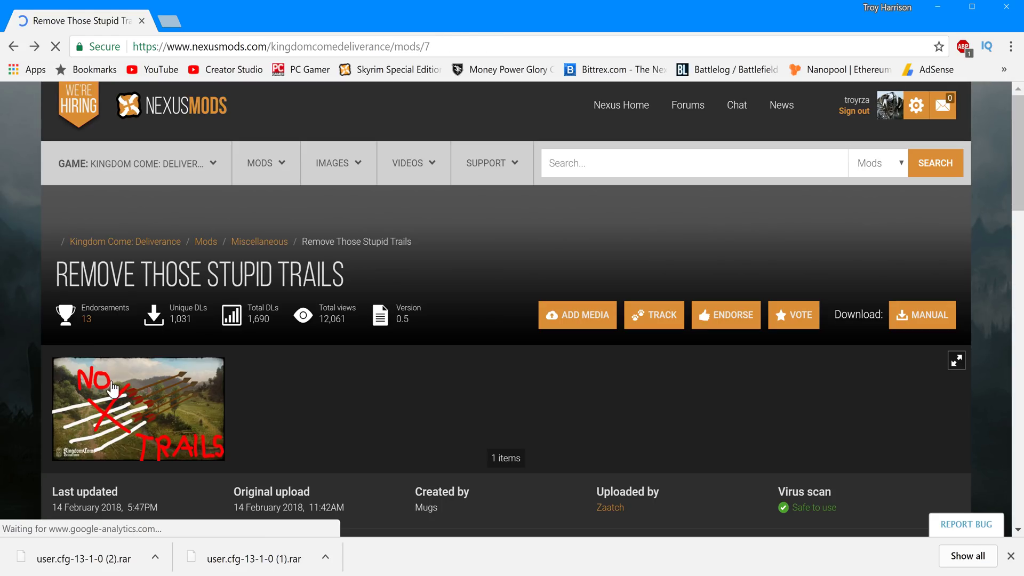
{"action": "key", "text": "alt+Left"}
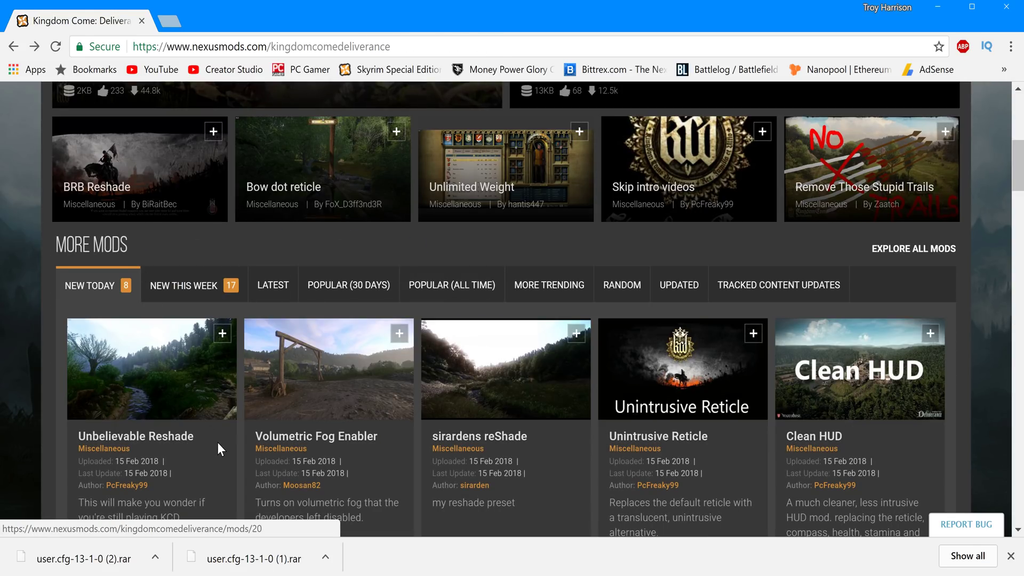
{"action": "scroll", "coordinate": [101, 320], "scroll_direction": "down", "scroll_amount": 1}
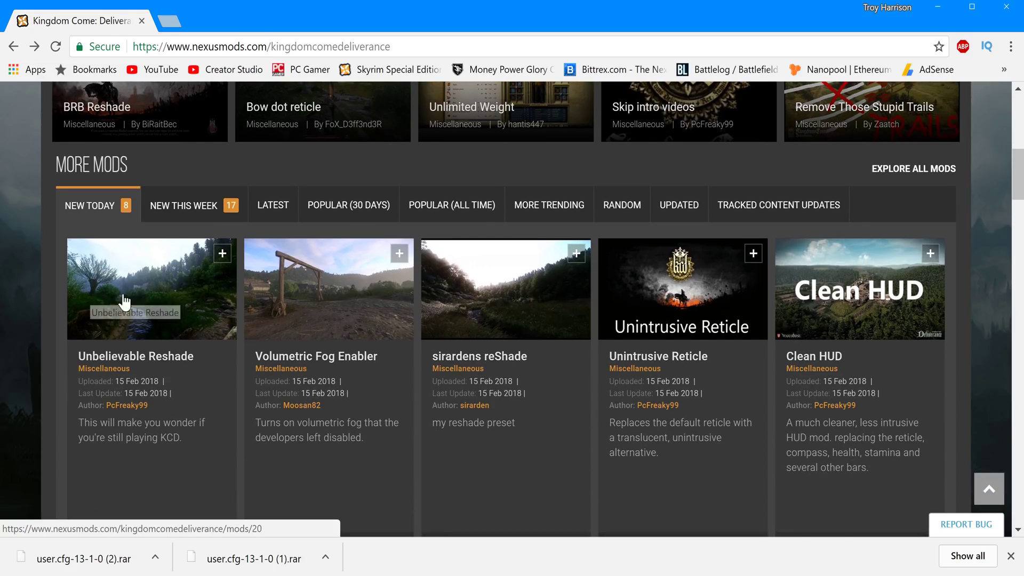
{"action": "scroll", "coordinate": [389, 345], "scroll_direction": "up", "scroll_amount": 3}
{"action": "scroll", "coordinate": [390, 345], "scroll_direction": "down", "scroll_amount": 3}
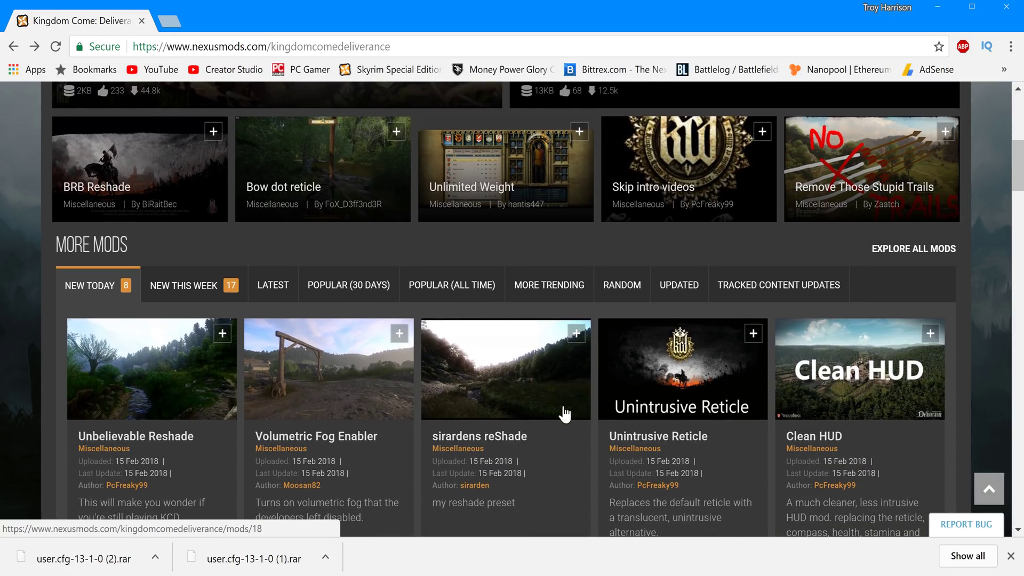
{"action": "scroll", "coordinate": [565, 414], "scroll_direction": "down", "scroll_amount": 3}
{"action": "scroll", "coordinate": [688, 399], "scroll_direction": "down", "scroll_amount": 3}
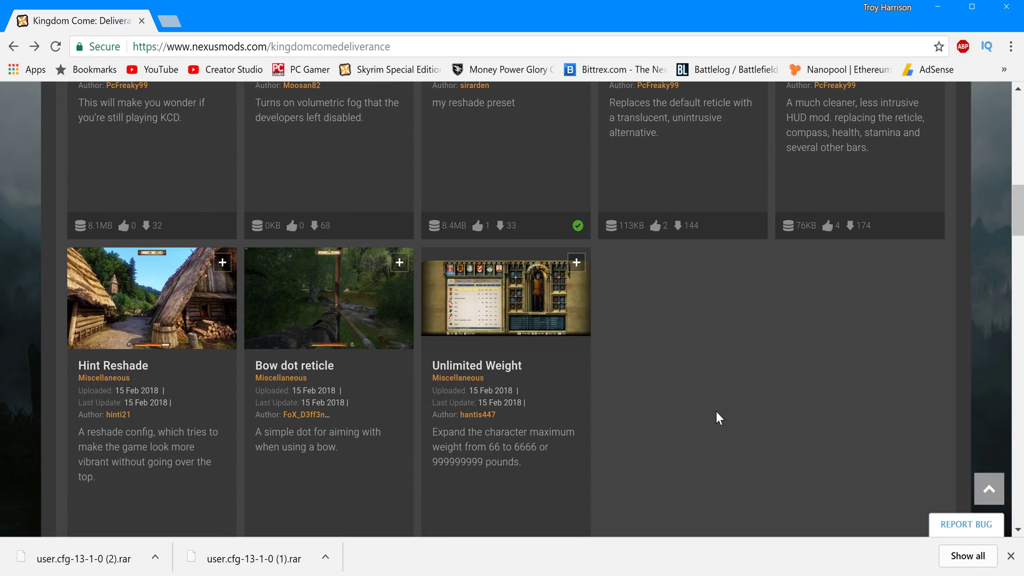
{"action": "scroll", "coordinate": [747, 397], "scroll_direction": "up", "scroll_amount": 5}
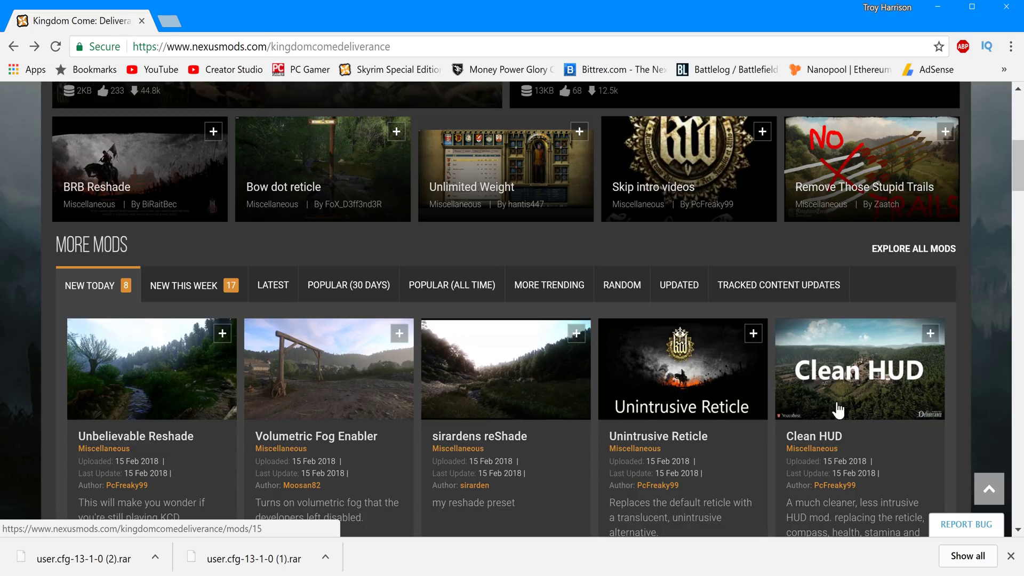
{"action": "scroll", "coordinate": [750, 277], "scroll_direction": "up", "scroll_amount": 8}
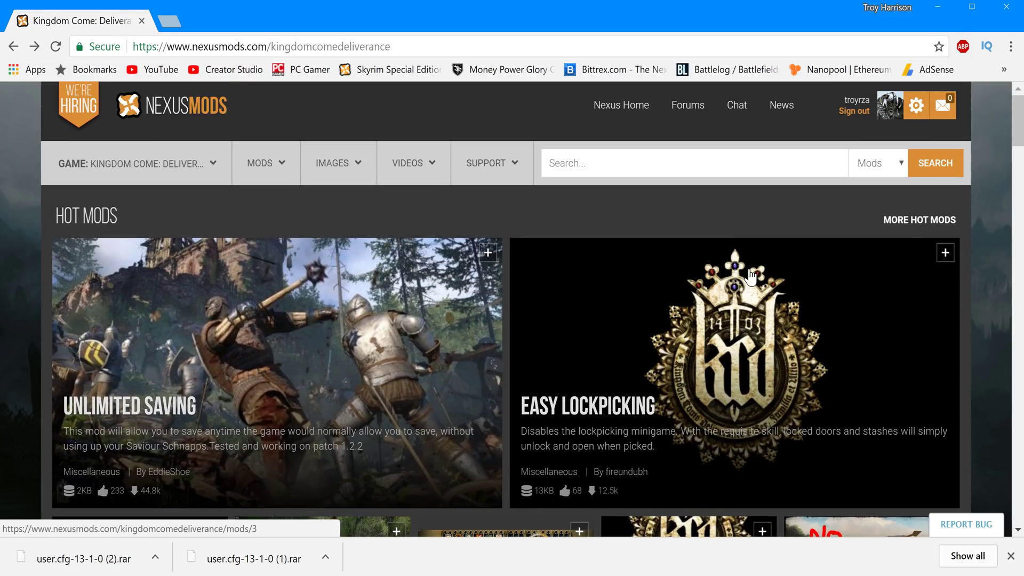
Minimize Chrome and move the Data folder window so that it no longer covers the Steam library list.
{"action": "left_click", "coordinate": [938, 6]}
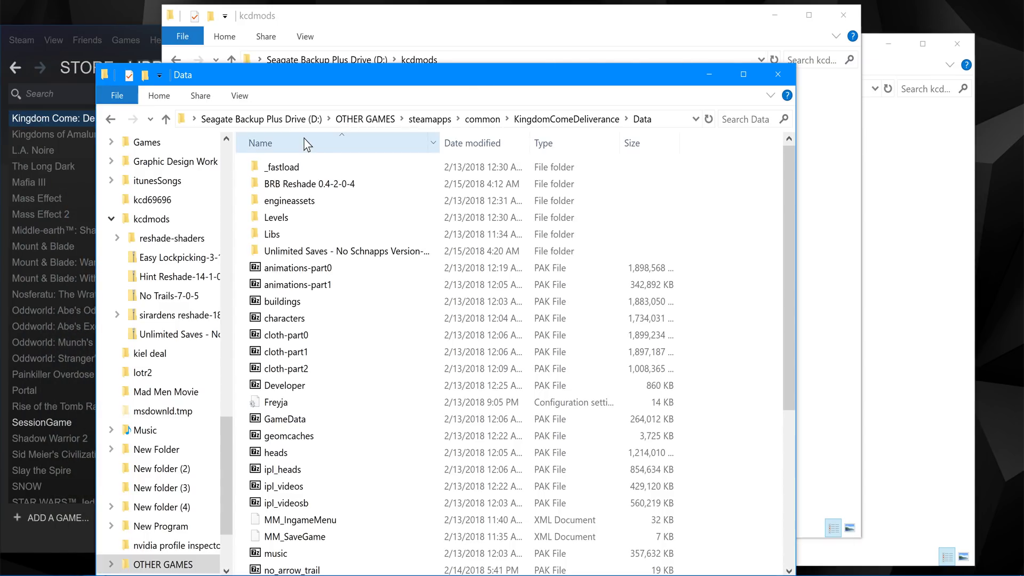
{"action": "left_click_drag", "start_coordinate": [318, 84], "coordinate": [408, 58]}
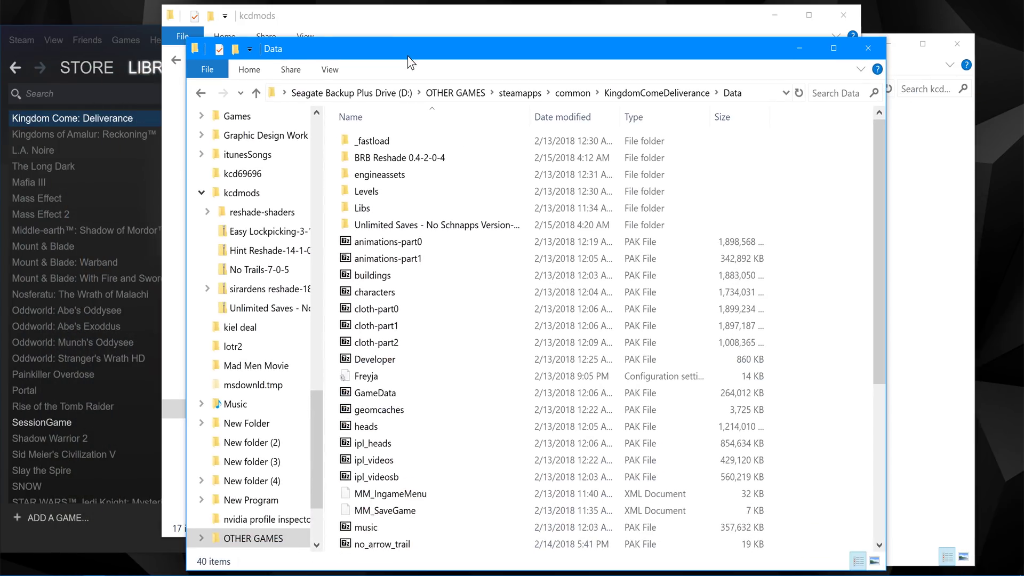